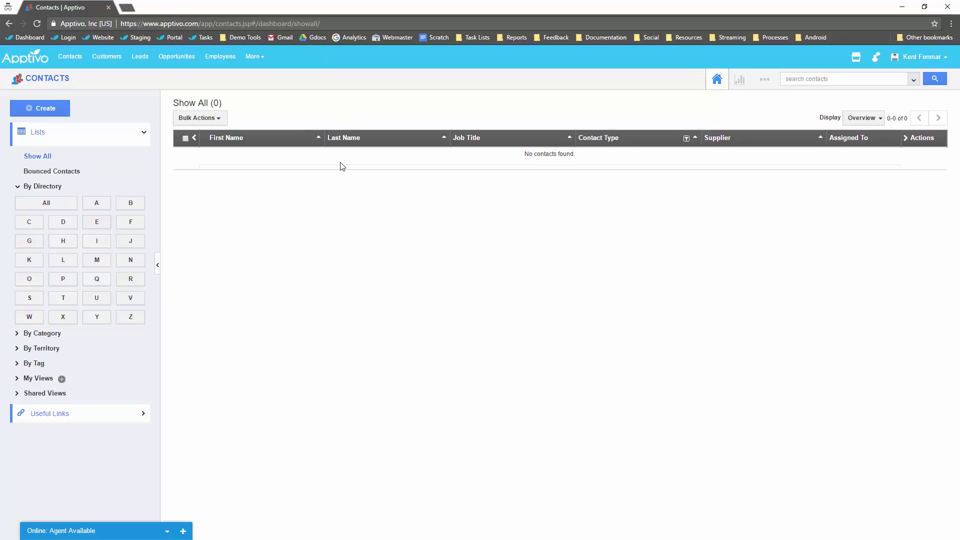
Open a blank Create Contact form and scroll through its fields.
{"action": "left_click", "coordinate": [38, 110]}
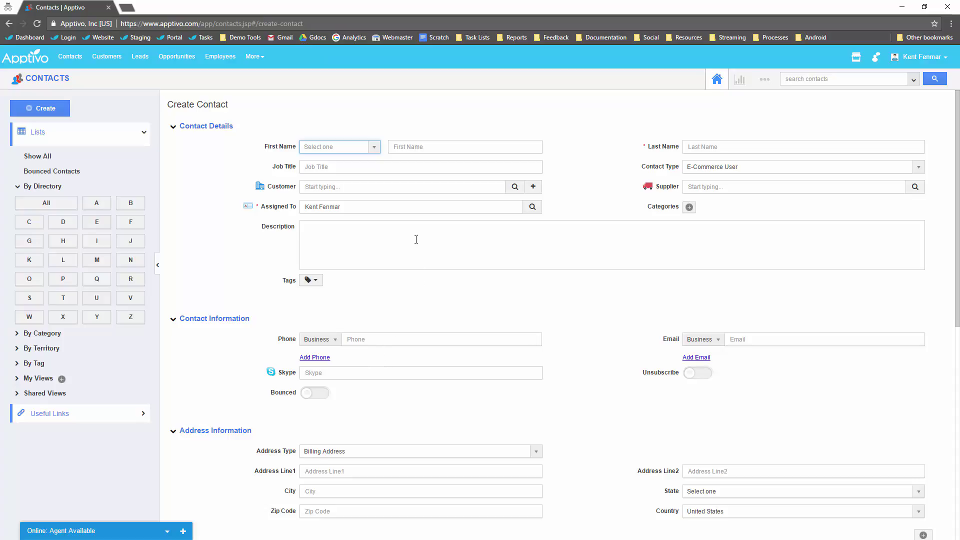
{"action": "scroll", "coordinate": [392, 224], "scroll_direction": "down", "scroll_amount": 3}
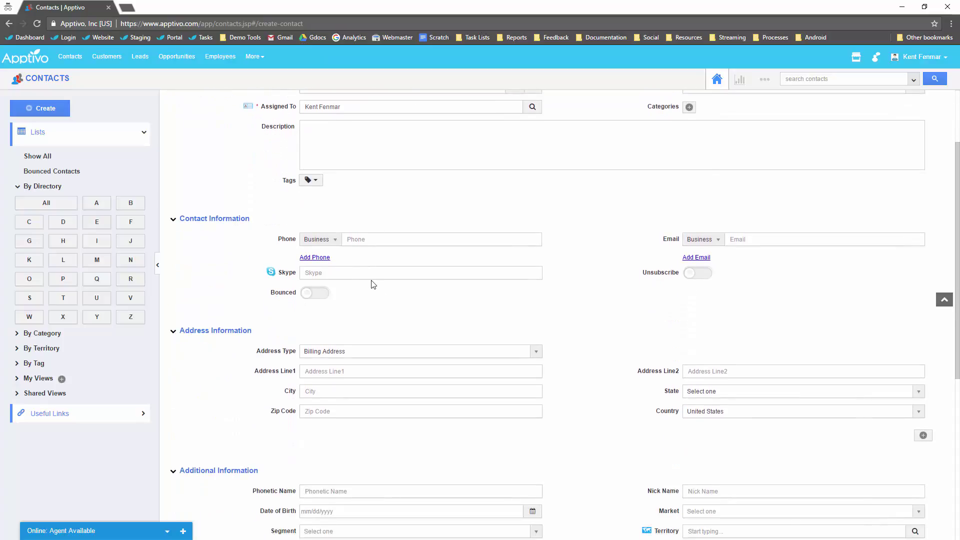
{"action": "scroll", "coordinate": [369, 283], "scroll_direction": "down", "scroll_amount": 5}
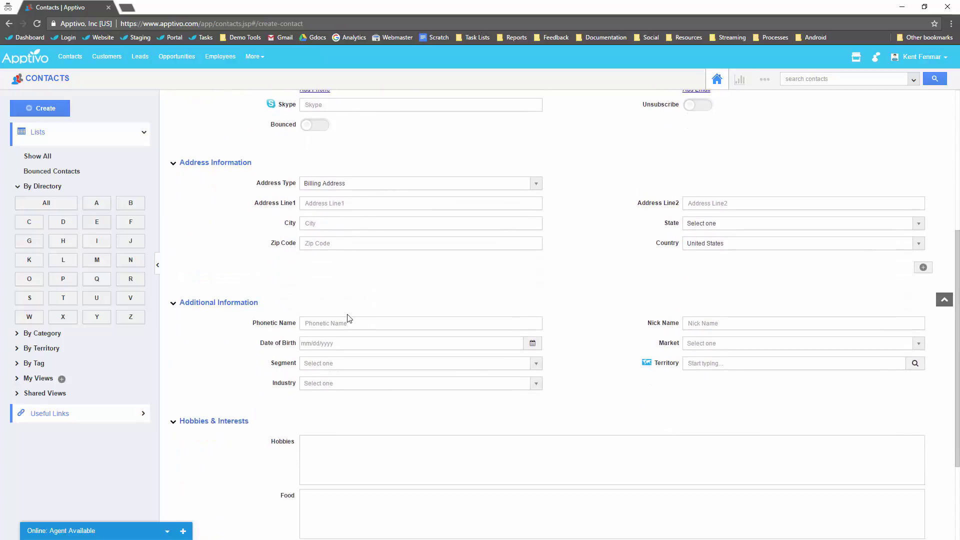
{"action": "scroll", "coordinate": [413, 318], "scroll_direction": "up", "scroll_amount": 8}
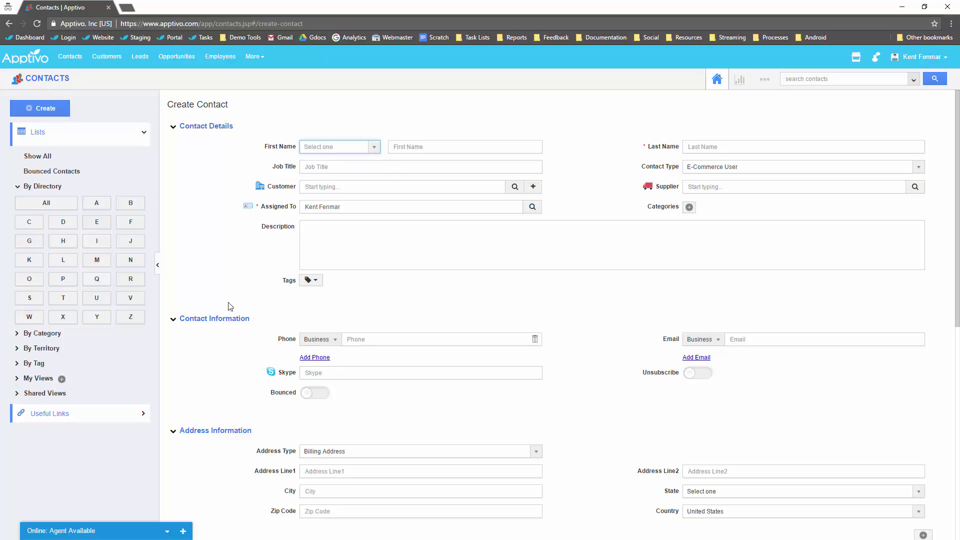
Return to the Show All contacts list and expand the By Territory filter.
{"action": "left_click", "coordinate": [51, 80]}
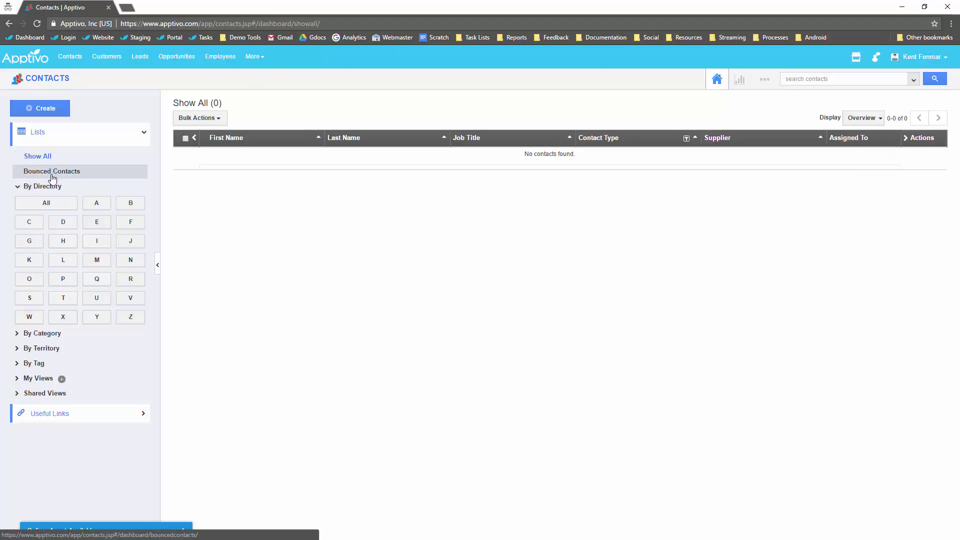
{"action": "left_click", "coordinate": [38, 350]}
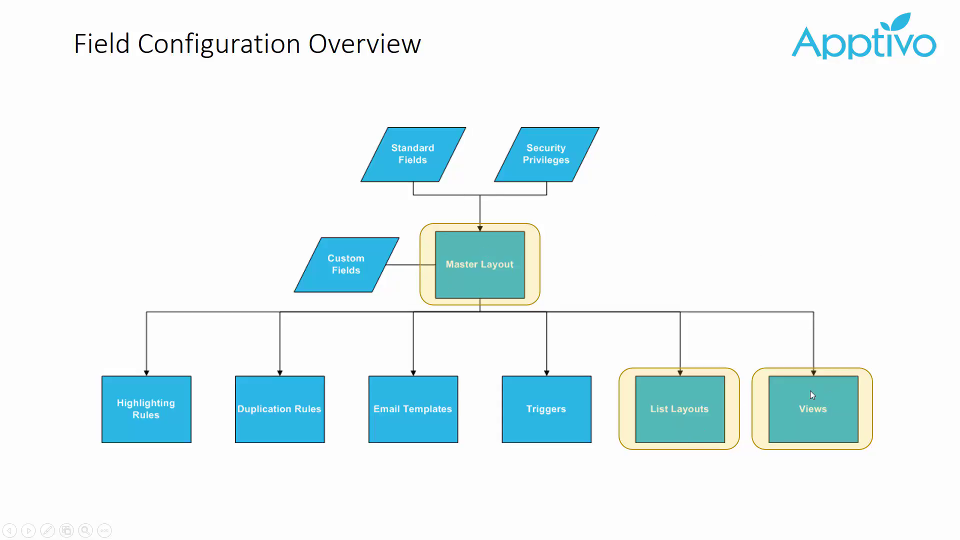
Advance the slideshow to the Master Layout Overview slide.
{"action": "left_click", "coordinate": [482, 256]}
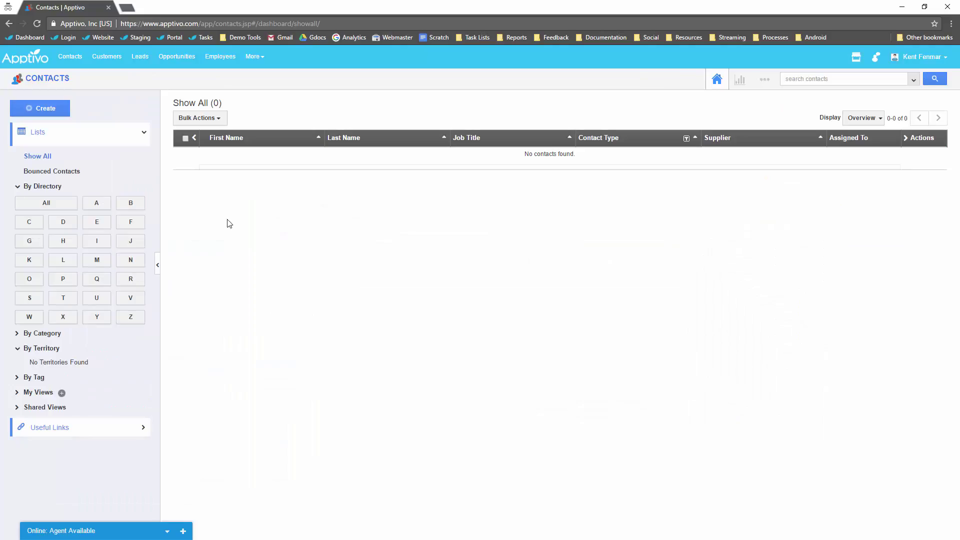
Go to Contacts Settings > Customize App > Master Layout.
{"action": "left_click", "coordinate": [759, 89]}
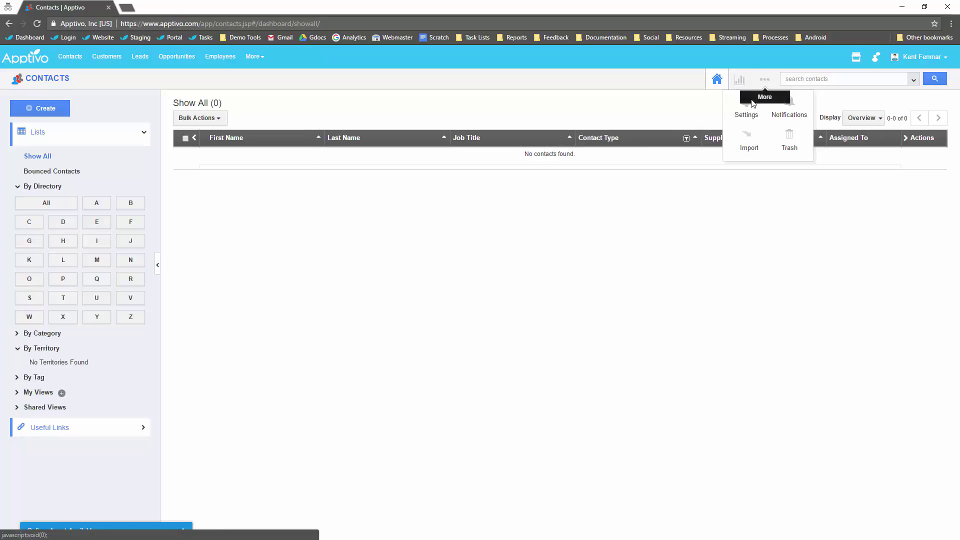
{"action": "left_click", "coordinate": [746, 117]}
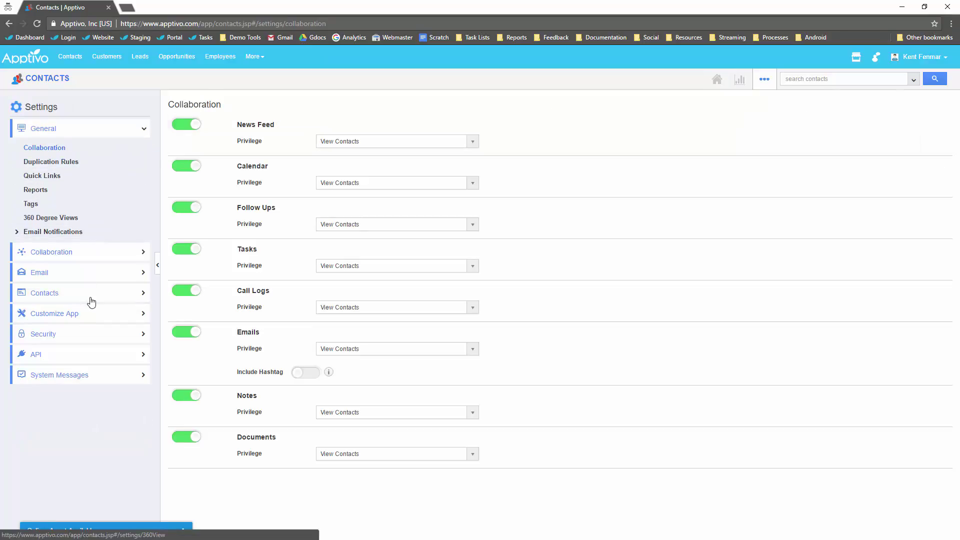
{"action": "left_click", "coordinate": [100, 314]}
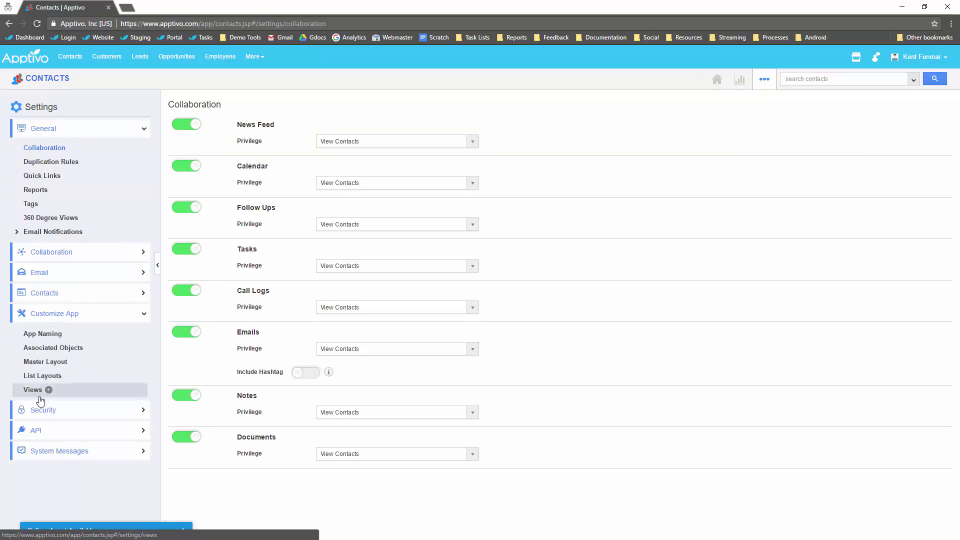
{"action": "left_click", "coordinate": [43, 361]}
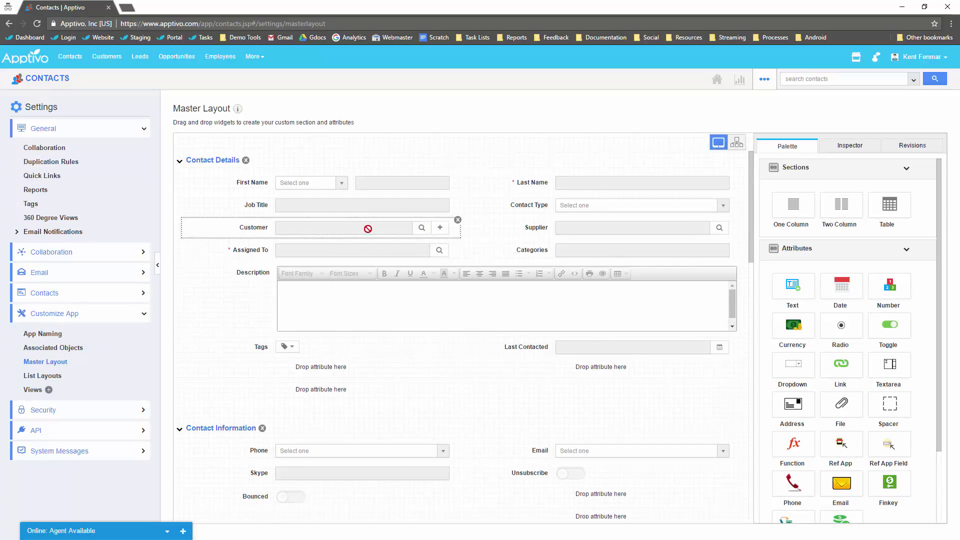
Remove the Supplier, Contact Type, Categories and Tags fields from the layout.
{"action": "left_click", "coordinate": [738, 220]}
{"action": "left_click", "coordinate": [738, 198]}
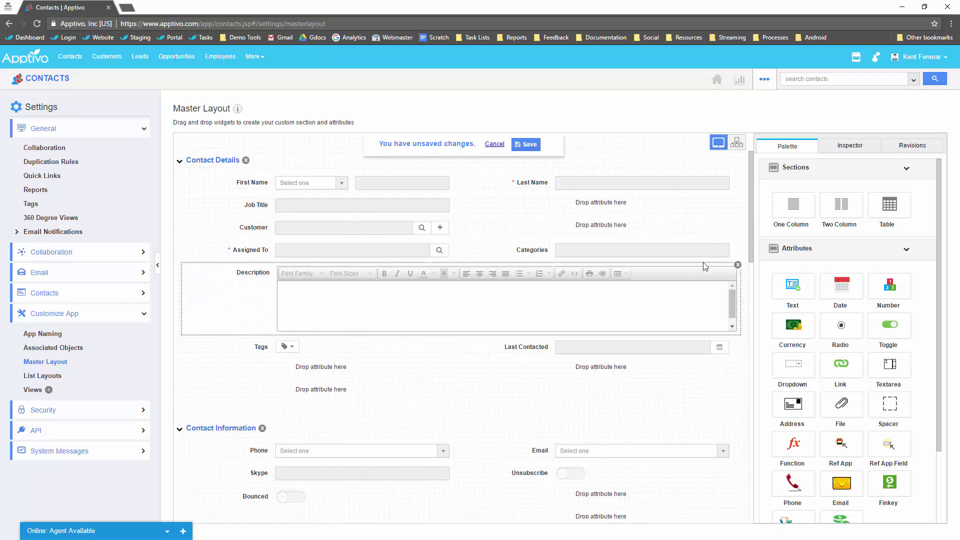
{"action": "left_click", "coordinate": [738, 242]}
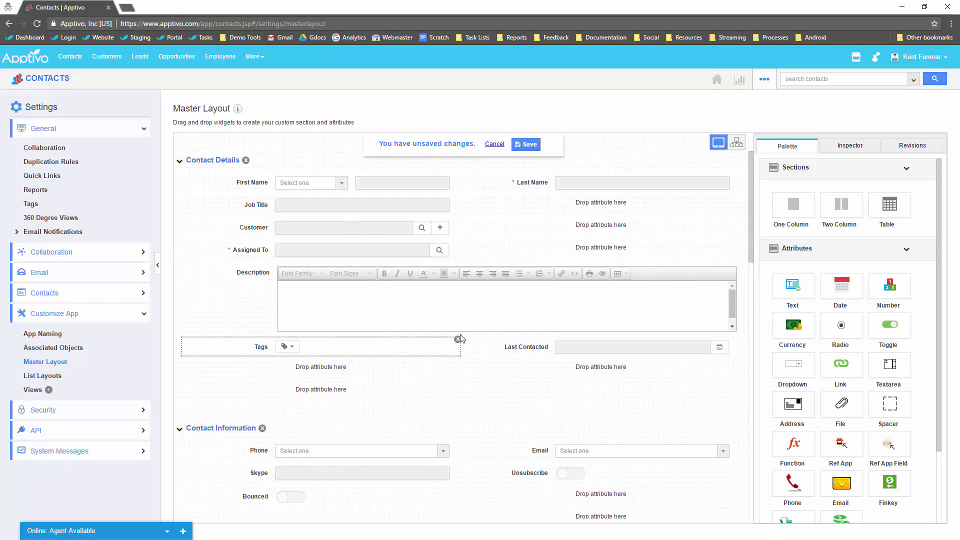
{"action": "left_click", "coordinate": [459, 339]}
{"action": "scroll", "coordinate": [410, 385], "scroll_direction": "down", "scroll_amount": 2}
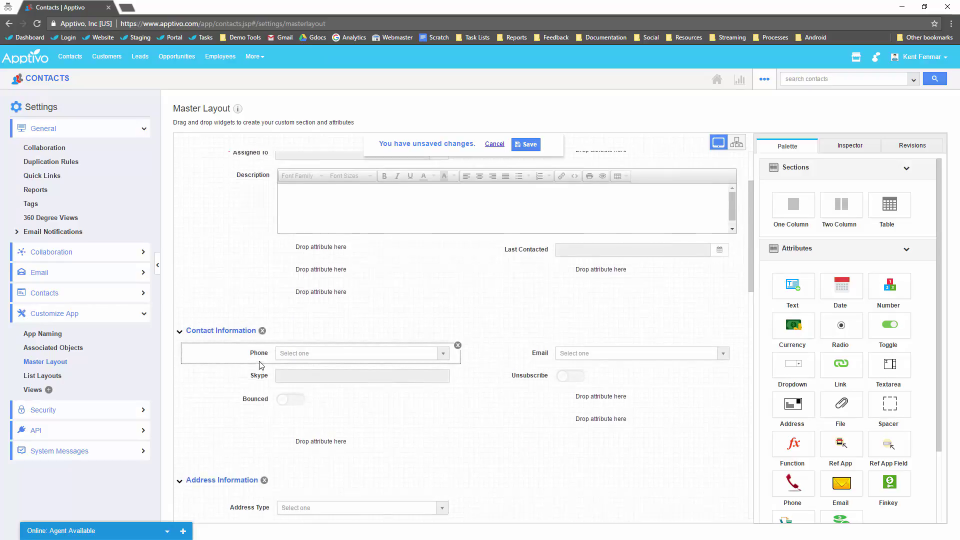
{"action": "scroll", "coordinate": [265, 360], "scroll_direction": "up", "scroll_amount": 2}
Move Assigned To below Description; remove Skype, Phonetic Name, Nick Name, Market, Territory, Follow Up, Industry and Segment fields.
{"action": "left_click_drag", "start_coordinate": [252, 250], "coordinate": [320, 348]}
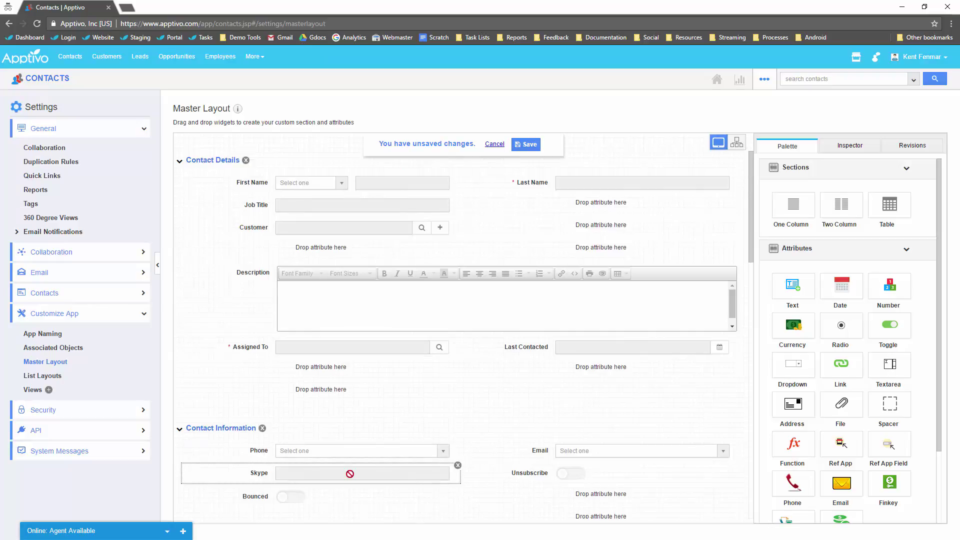
{"action": "left_click", "coordinate": [457, 467]}
{"action": "scroll", "coordinate": [279, 384], "scroll_direction": "down", "scroll_amount": 7}
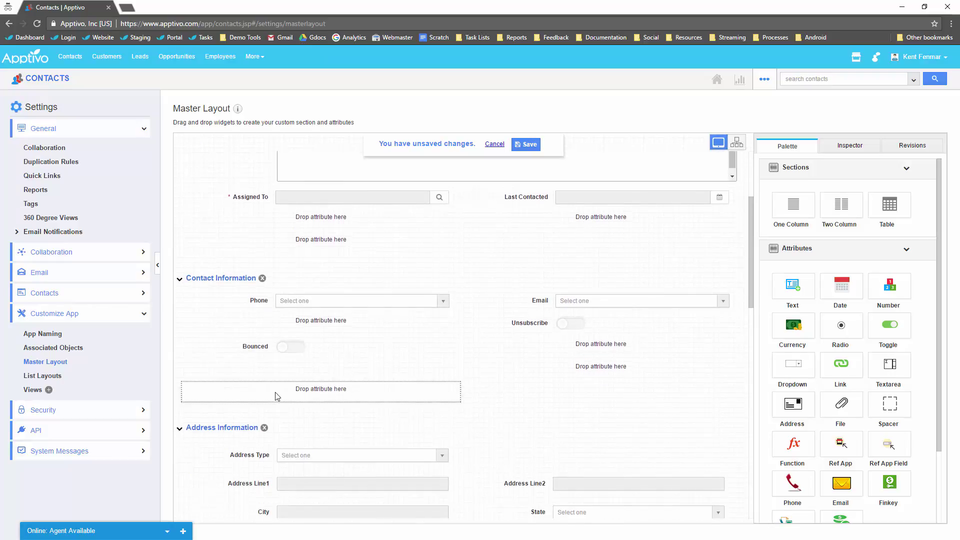
{"action": "scroll", "coordinate": [279, 383], "scroll_direction": "down", "scroll_amount": 3}
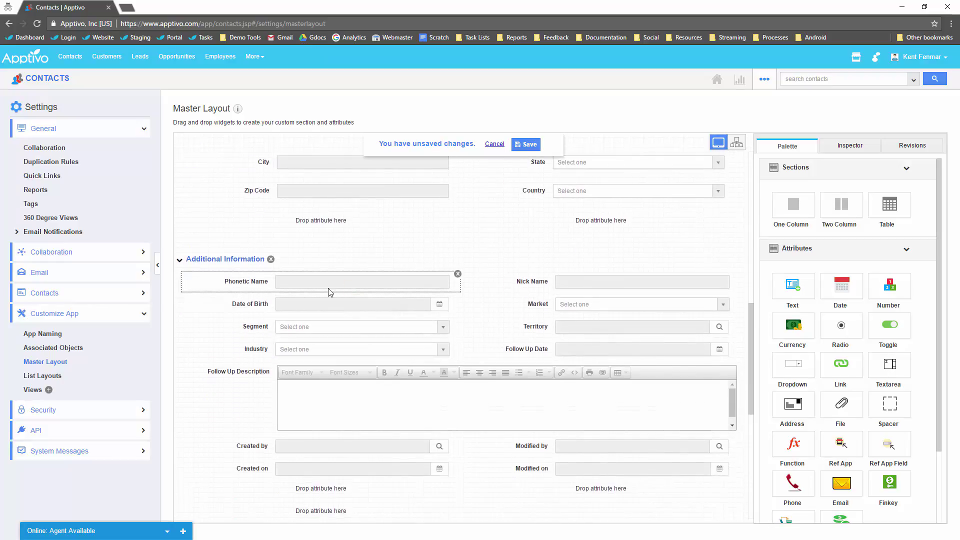
{"action": "left_click", "coordinate": [457, 274]}
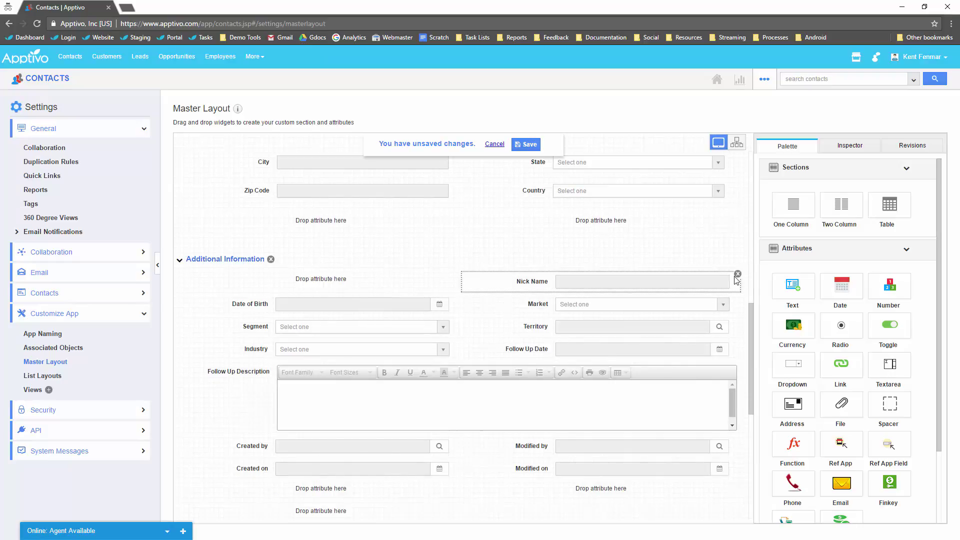
{"action": "left_click", "coordinate": [738, 274]}
{"action": "left_click", "coordinate": [738, 297]}
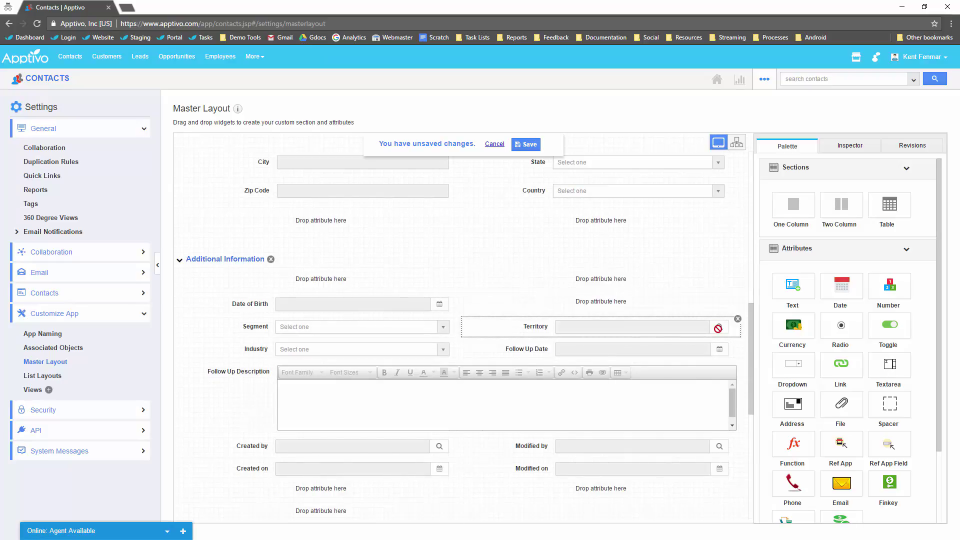
{"action": "left_click", "coordinate": [739, 320]}
{"action": "left_click", "coordinate": [738, 344]}
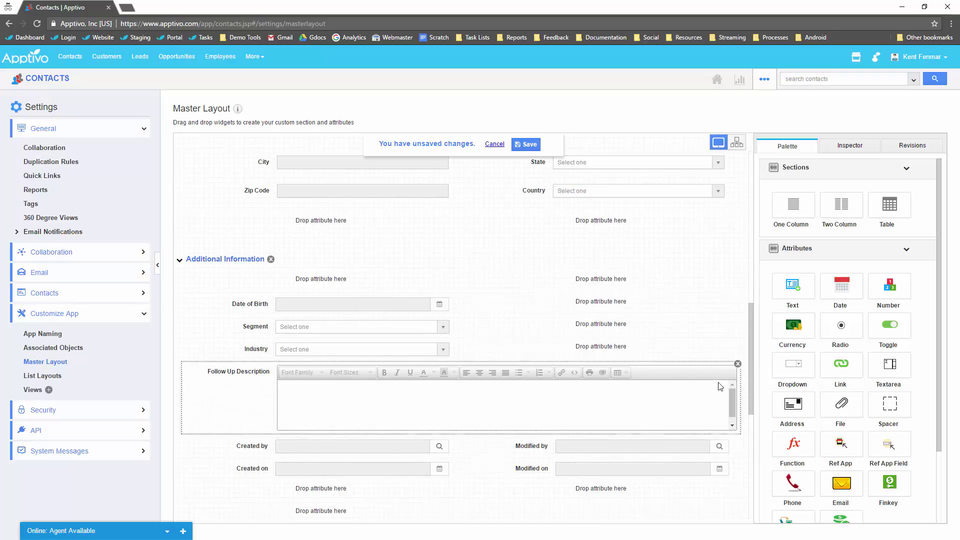
{"action": "left_click", "coordinate": [738, 364]}
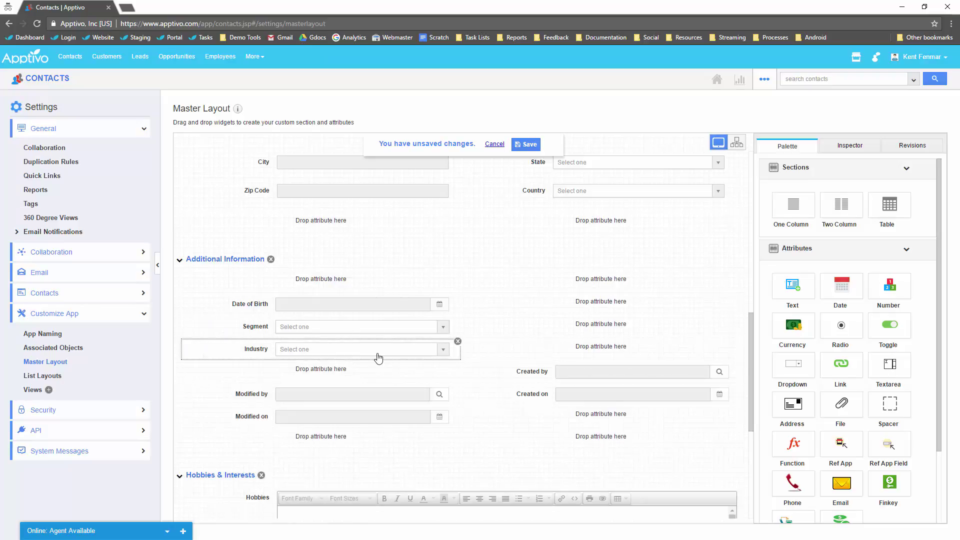
{"action": "left_click", "coordinate": [458, 341]}
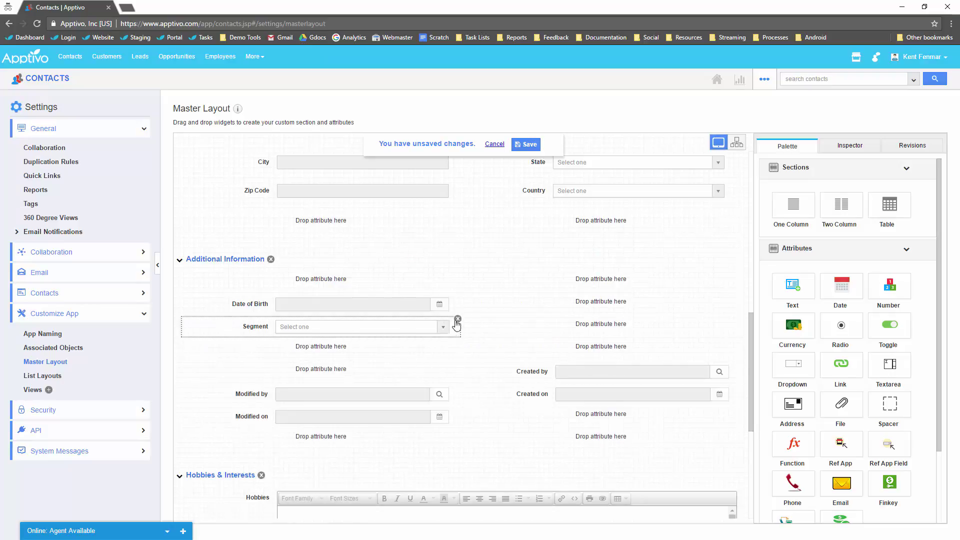
{"action": "left_click", "coordinate": [459, 320]}
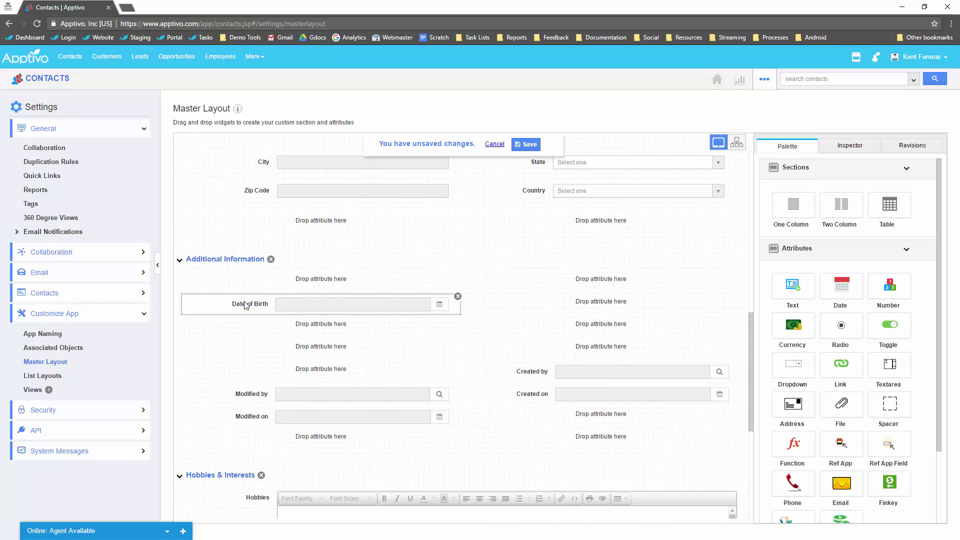
Rearrange Date of Birth, Job Title, Customer, Phone, Email, Description, Assigned To and Last Contacted into Contact Details.
{"action": "left_click_drag", "start_coordinate": [248, 305], "coordinate": [317, 228]}
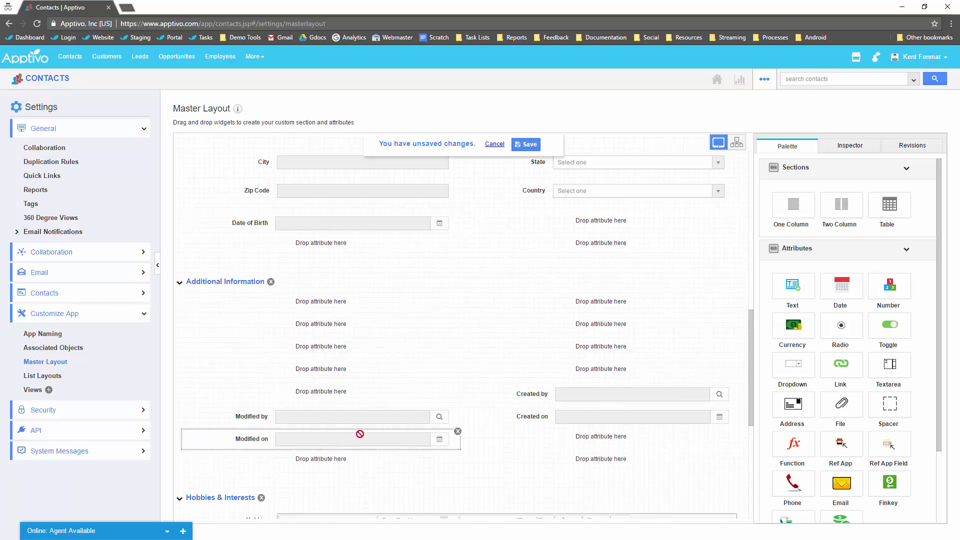
{"action": "scroll", "coordinate": [290, 310], "scroll_direction": "up", "scroll_amount": 10}
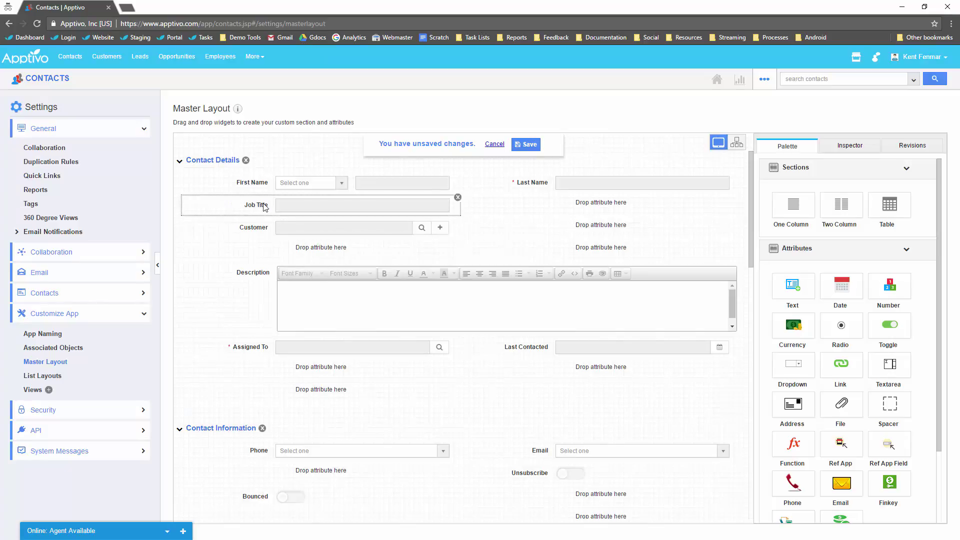
{"action": "left_click_drag", "start_coordinate": [265, 207], "coordinate": [575, 210]}
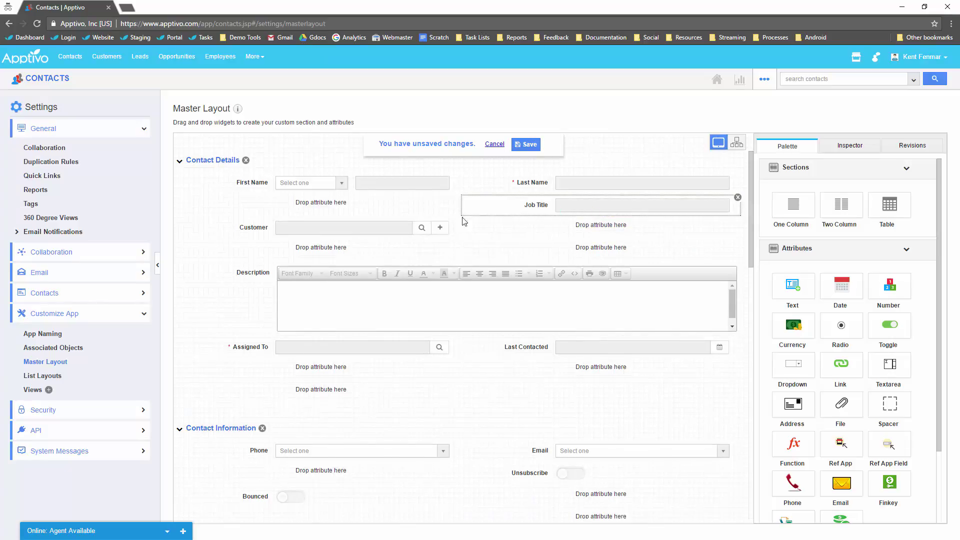
{"action": "left_click_drag", "start_coordinate": [322, 225], "coordinate": [294, 216]}
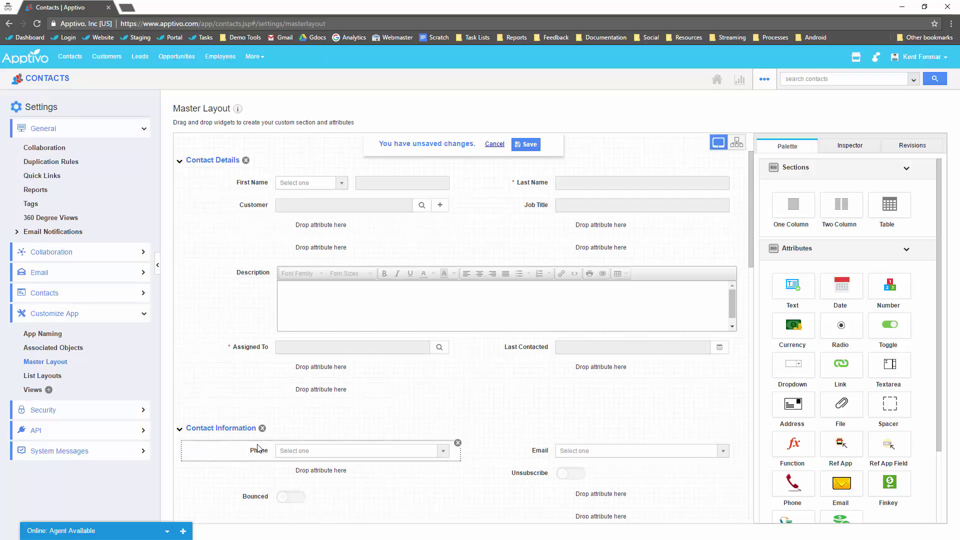
{"action": "left_click_drag", "start_coordinate": [257, 451], "coordinate": [309, 233]}
{"action": "left_click_drag", "start_coordinate": [542, 458], "coordinate": [577, 233]}
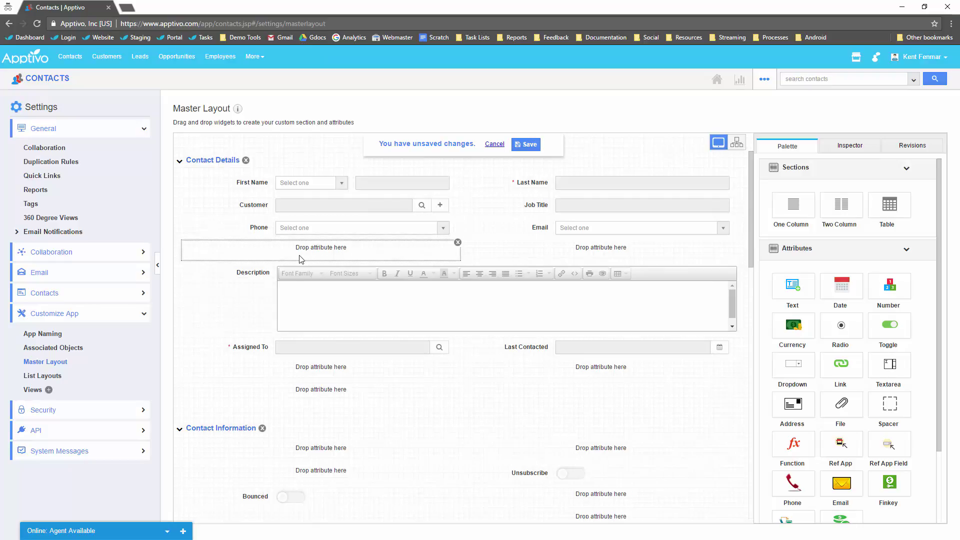
{"action": "left_click_drag", "start_coordinate": [265, 276], "coordinate": [298, 250]}
{"action": "left_click_drag", "start_coordinate": [247, 346], "coordinate": [321, 326]}
{"action": "left_click_drag", "start_coordinate": [247, 369], "coordinate": [526, 330]}
Move Bounced, Unsubscribe and Date of Birth into Contact Details and delete the emptied Contact Information and Address Information sections.
{"action": "left_click_drag", "start_coordinate": [269, 497], "coordinate": [307, 369]}
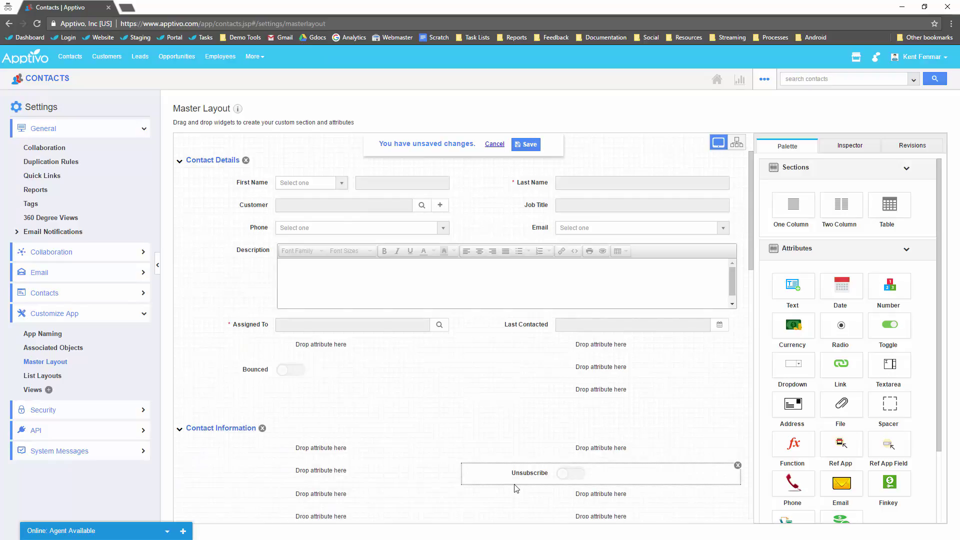
{"action": "left_click_drag", "start_coordinate": [527, 473], "coordinate": [500, 369]}
{"action": "scroll", "coordinate": [353, 445], "scroll_direction": "down", "scroll_amount": 4}
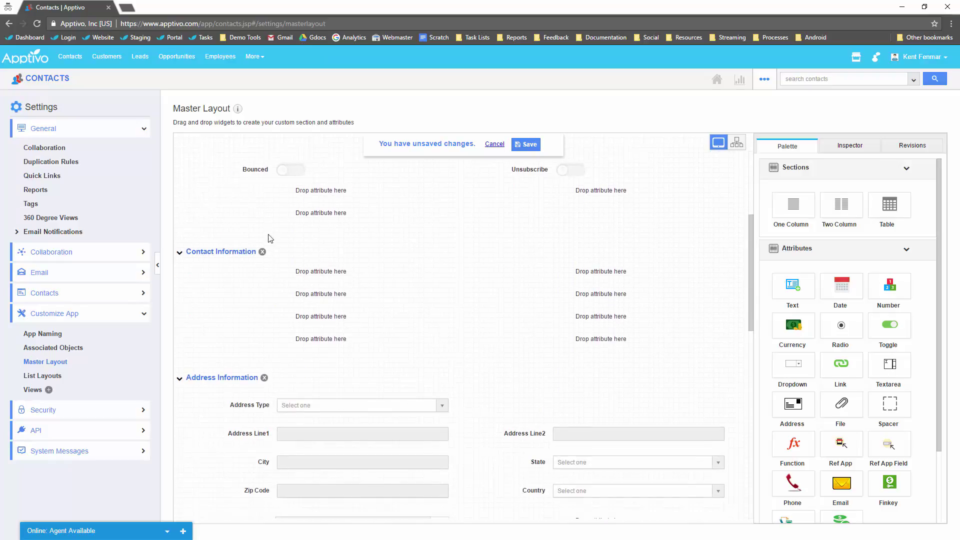
{"action": "left_click", "coordinate": [262, 251]}
{"action": "scroll", "coordinate": [250, 391], "scroll_direction": "up", "scroll_amount": 3}
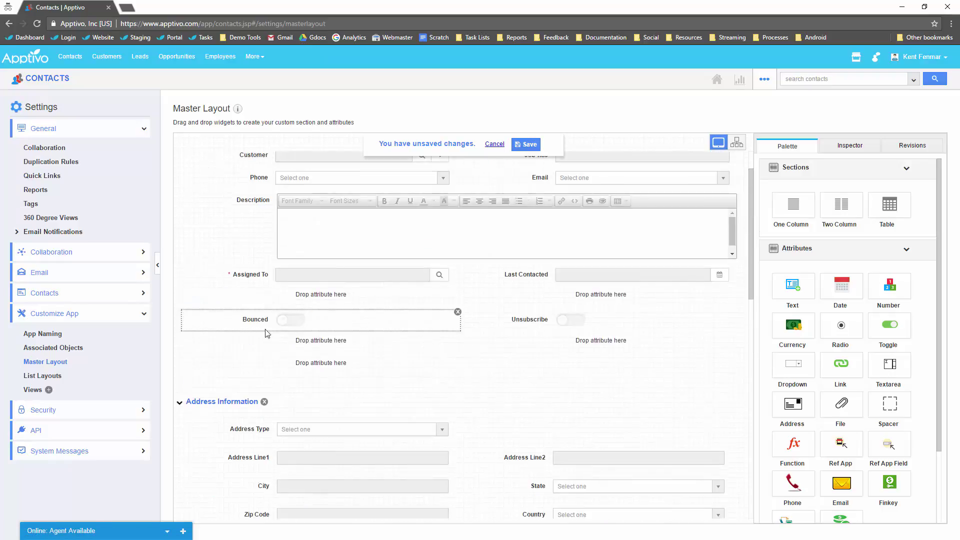
{"action": "left_click_drag", "start_coordinate": [252, 434], "coordinate": [336, 314]}
{"action": "scroll", "coordinate": [311, 332], "scroll_direction": "down", "scroll_amount": 4}
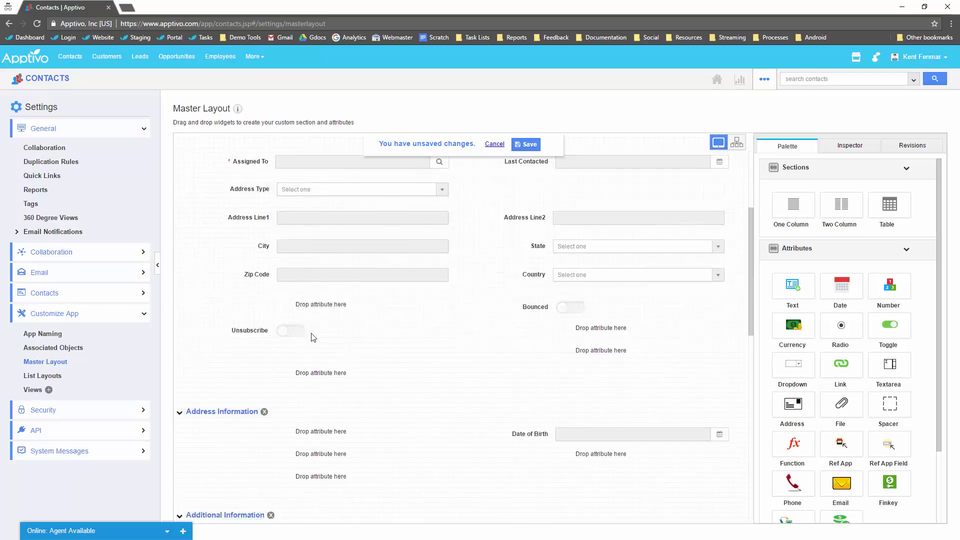
{"action": "left_click_drag", "start_coordinate": [500, 348], "coordinate": [550, 250]}
{"action": "left_click", "coordinate": [265, 325]}
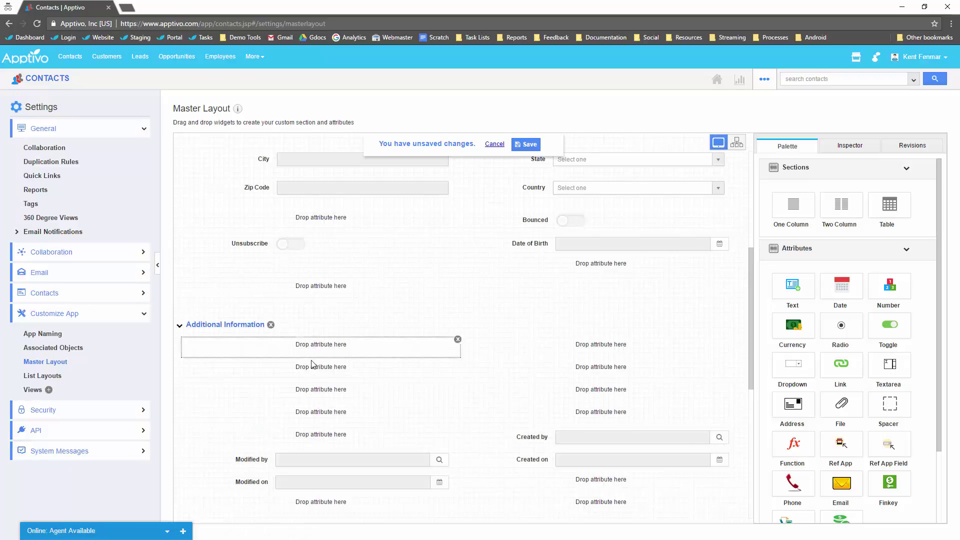
{"action": "scroll", "coordinate": [195, 302], "scroll_direction": "down", "scroll_amount": 1}
Rename Additional Information to System Info and make it start Closed on create.
{"action": "left_click", "coordinate": [202, 279]}
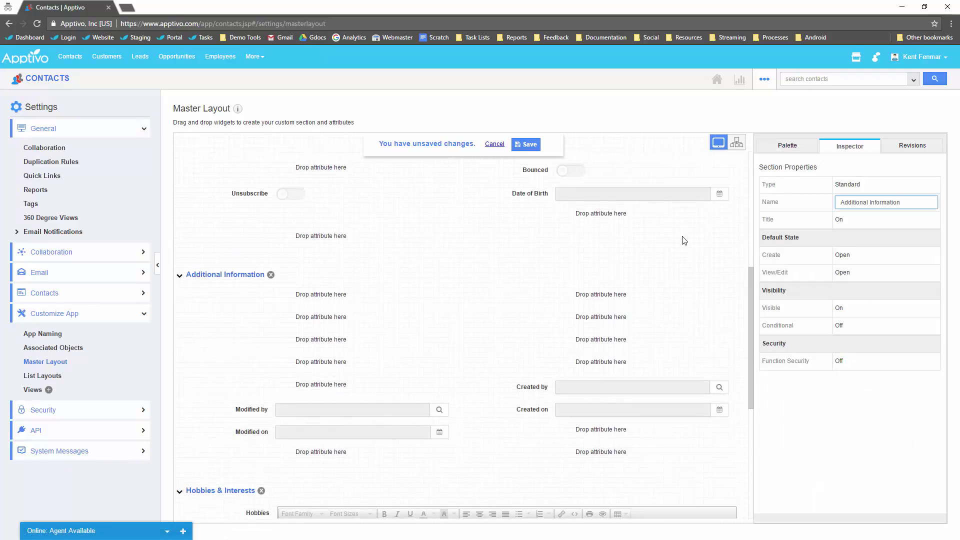
{"action": "key", "text": "ctrl+a"}
{"action": "type", "text": "Sy"}
{"action": "key", "text": "Return"}
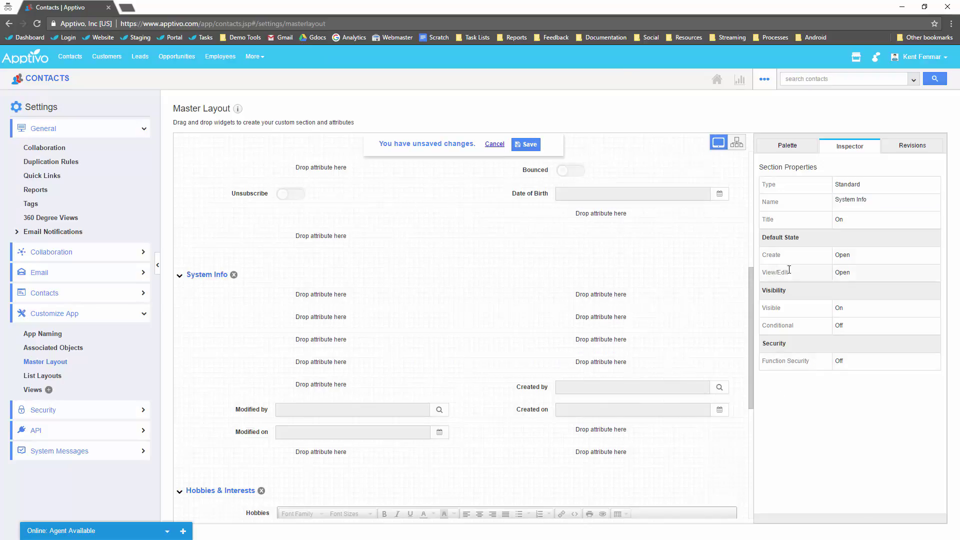
{"action": "left_click", "coordinate": [854, 256]}
{"action": "left_click", "coordinate": [851, 254]}
{"action": "left_click", "coordinate": [854, 302]}
Arrange Created on/by and Modified on/by in System Info and delete the Hobbies & Interests section.
{"action": "left_click_drag", "start_coordinate": [567, 352], "coordinate": [580, 311]}
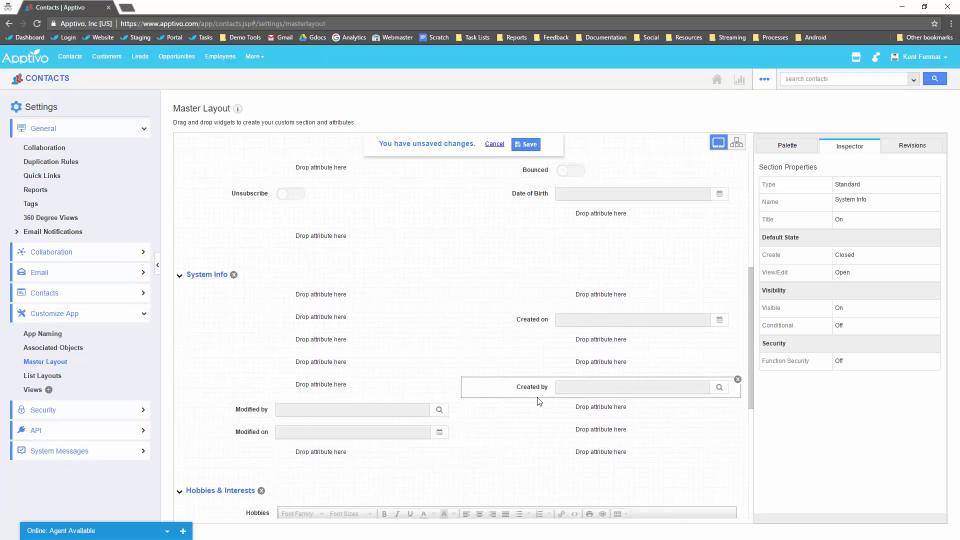
{"action": "left_click_drag", "start_coordinate": [538, 395], "coordinate": [603, 343]}
{"action": "left_click_drag", "start_coordinate": [251, 431], "coordinate": [303, 323]}
{"action": "left_click_drag", "start_coordinate": [265, 411], "coordinate": [322, 342]}
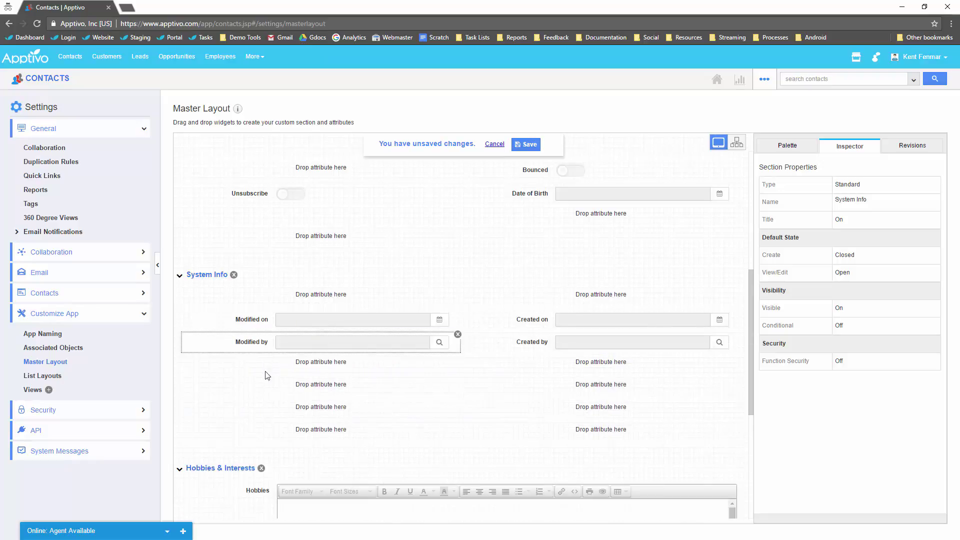
{"action": "left_click", "coordinate": [260, 468]}
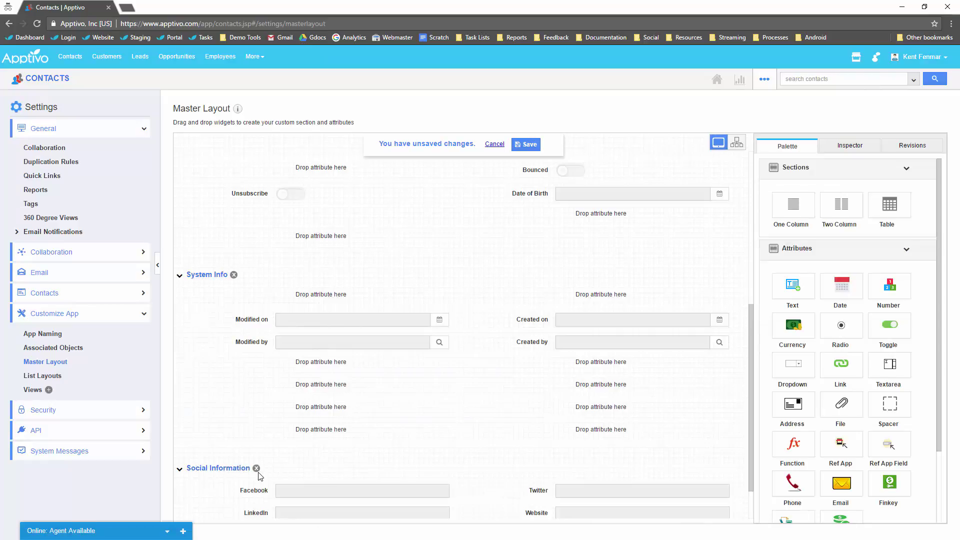
Drag Unsubscribe, Last Contacted and Bounced into System Info and save the master layout.
{"action": "scroll", "coordinate": [260, 475], "scroll_direction": "up", "scroll_amount": 3}
{"action": "left_click_drag", "start_coordinate": [257, 340], "coordinate": [568, 453]}
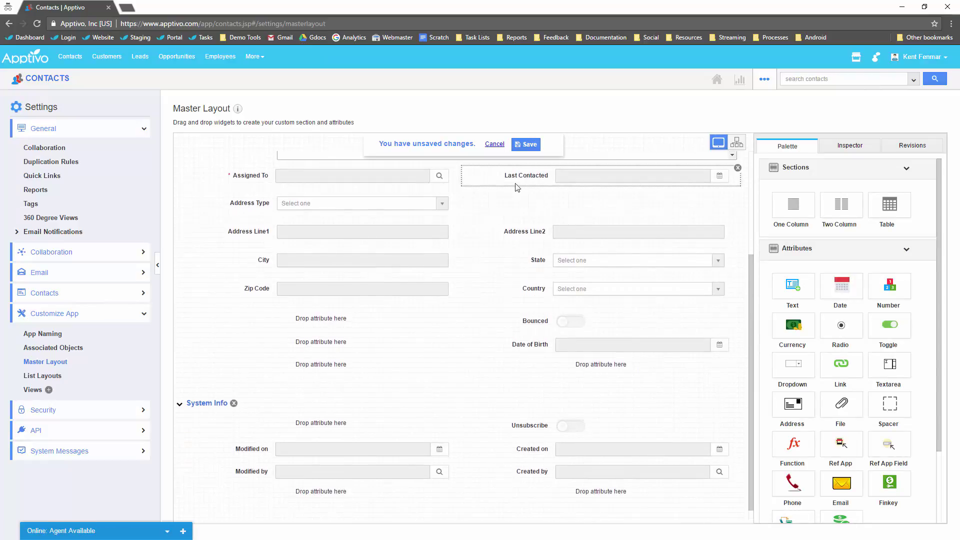
{"action": "left_click_drag", "start_coordinate": [518, 187], "coordinate": [322, 424]}
{"action": "scroll", "coordinate": [526, 439], "scroll_direction": "up", "scroll_amount": 2}
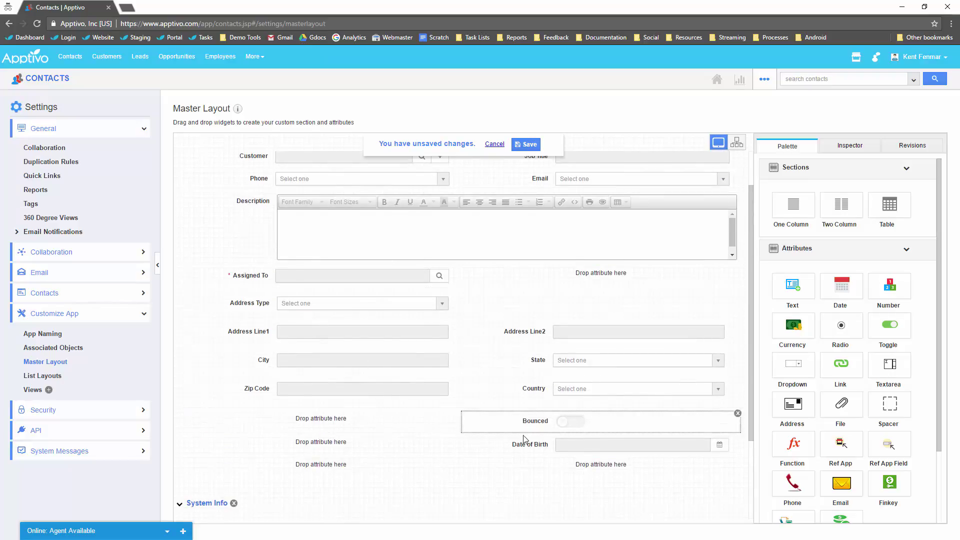
{"action": "left_click_drag", "start_coordinate": [524, 439], "coordinate": [601, 275]}
{"action": "scroll", "coordinate": [541, 314], "scroll_direction": "down", "scroll_amount": 2}
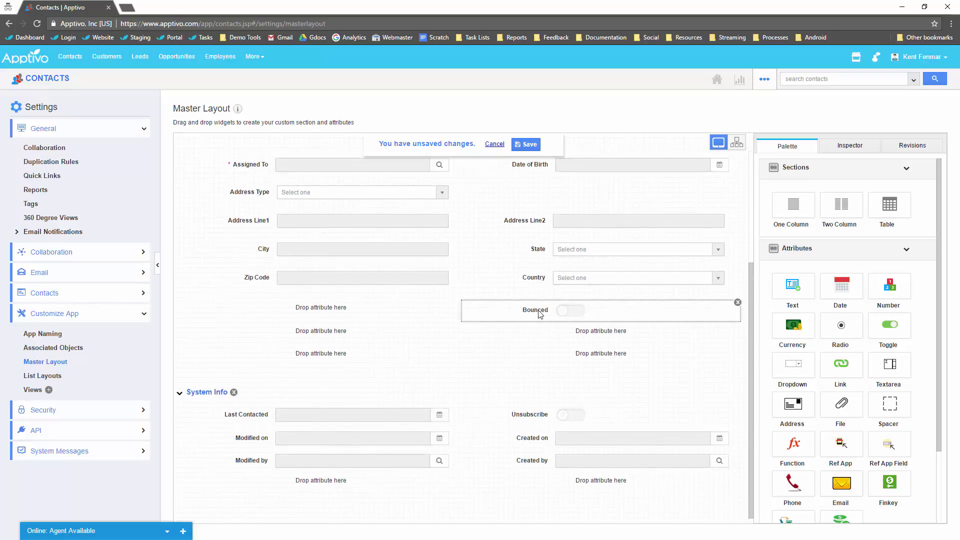
{"action": "left_click_drag", "start_coordinate": [540, 314], "coordinate": [369, 482]}
{"action": "scroll", "coordinate": [432, 352], "scroll_direction": "up", "scroll_amount": 2}
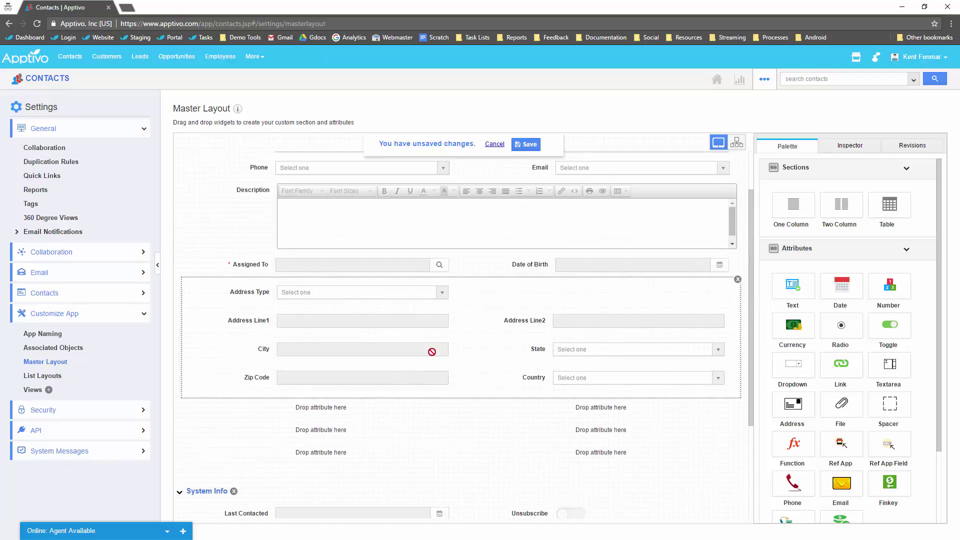
{"action": "scroll", "coordinate": [432, 351], "scroll_direction": "up", "scroll_amount": 1}
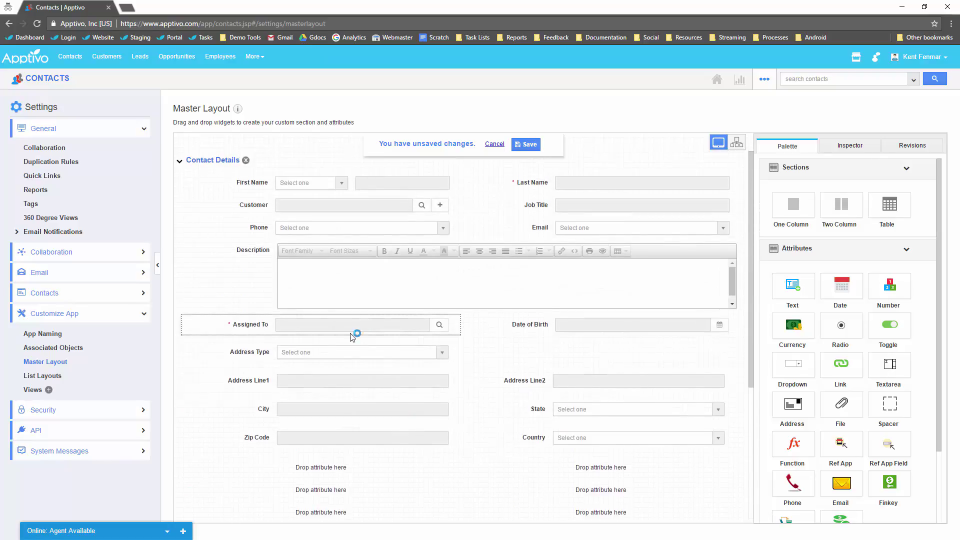
{"action": "left_click", "coordinate": [529, 145]}
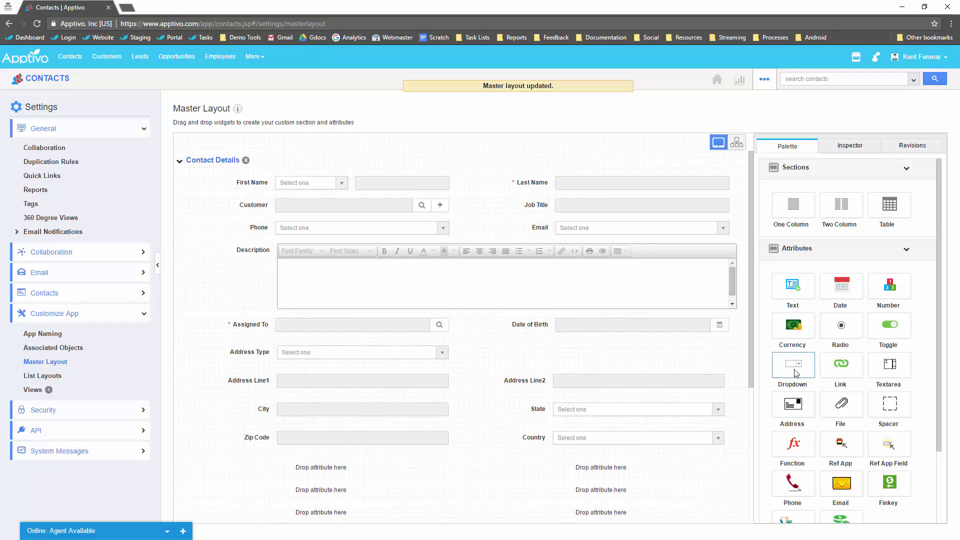
{"action": "scroll", "coordinate": [693, 382], "scroll_direction": "down", "scroll_amount": 1}
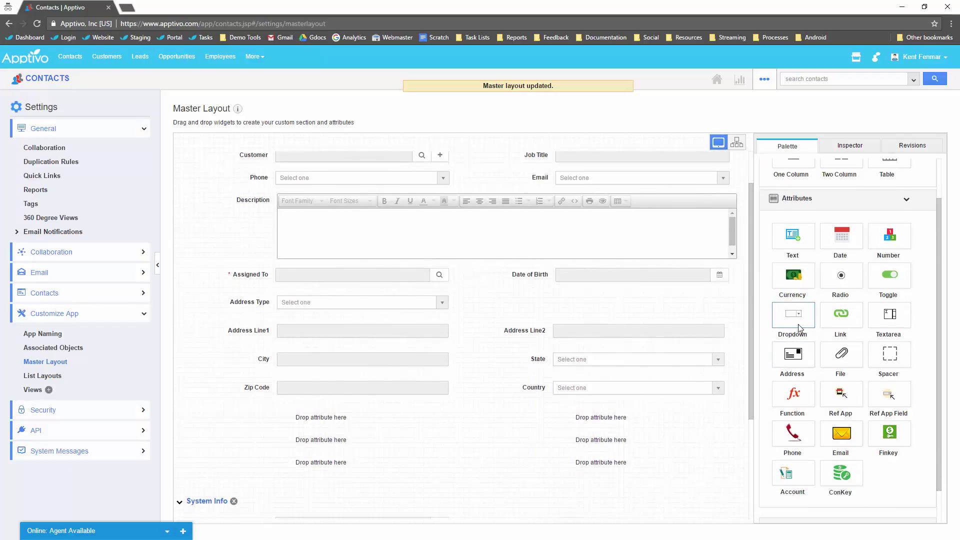
{"action": "scroll", "coordinate": [456, 342], "scroll_direction": "up", "scroll_amount": 1}
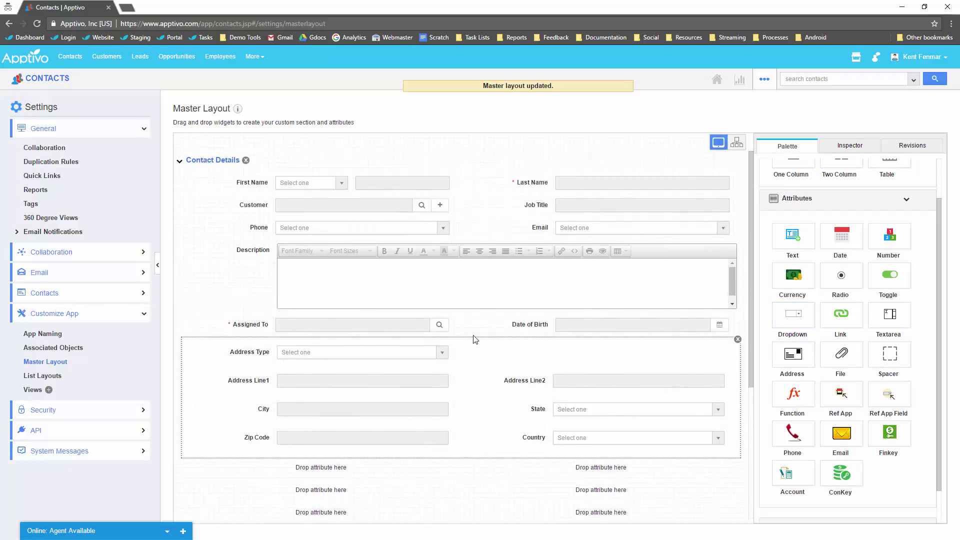
Replace Date of Birth with a new dropdown field named Rating.
{"action": "left_click", "coordinate": [738, 317]}
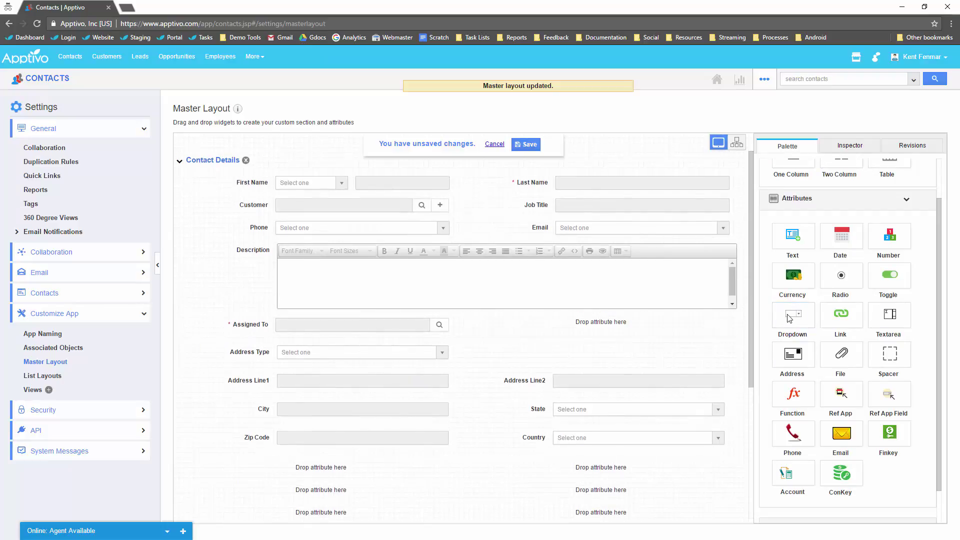
{"action": "left_click_drag", "start_coordinate": [793, 314], "coordinate": [584, 324]}
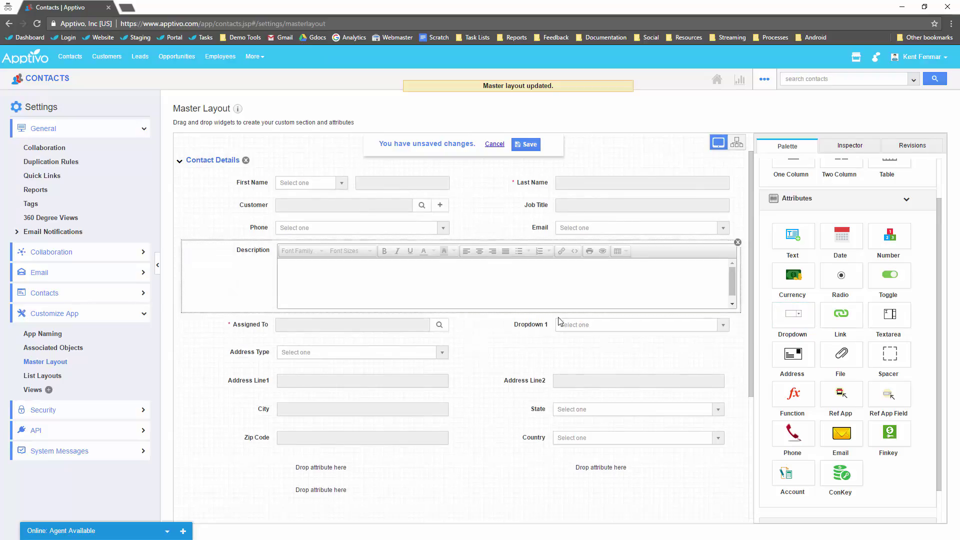
{"action": "left_click", "coordinate": [544, 326]}
{"action": "type", "text": "Rating"}
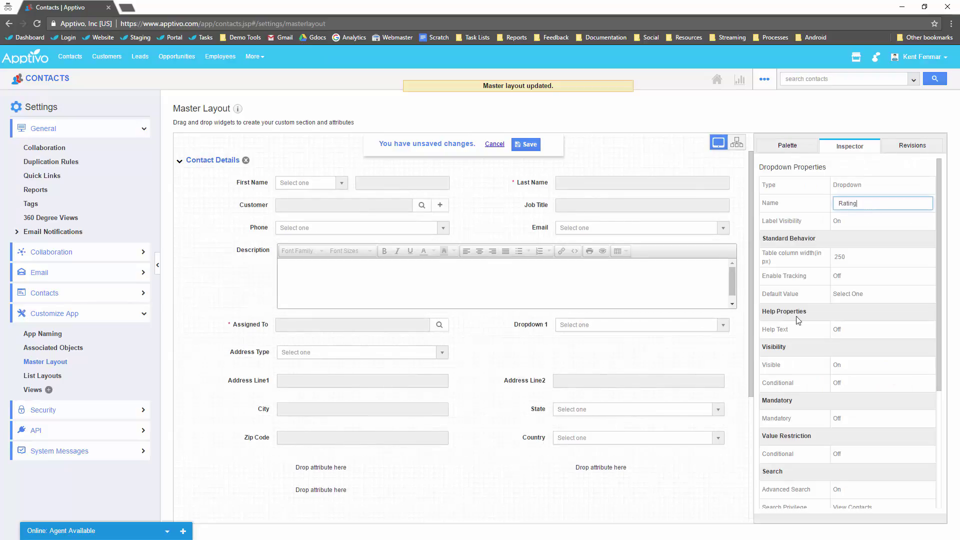
{"action": "scroll", "coordinate": [820, 367], "scroll_direction": "down", "scroll_amount": 4}
Give the Rating dropdown the values 1 Star, 2 Star and 3 Star, and save the layout.
{"action": "left_click", "coordinate": [829, 457]}
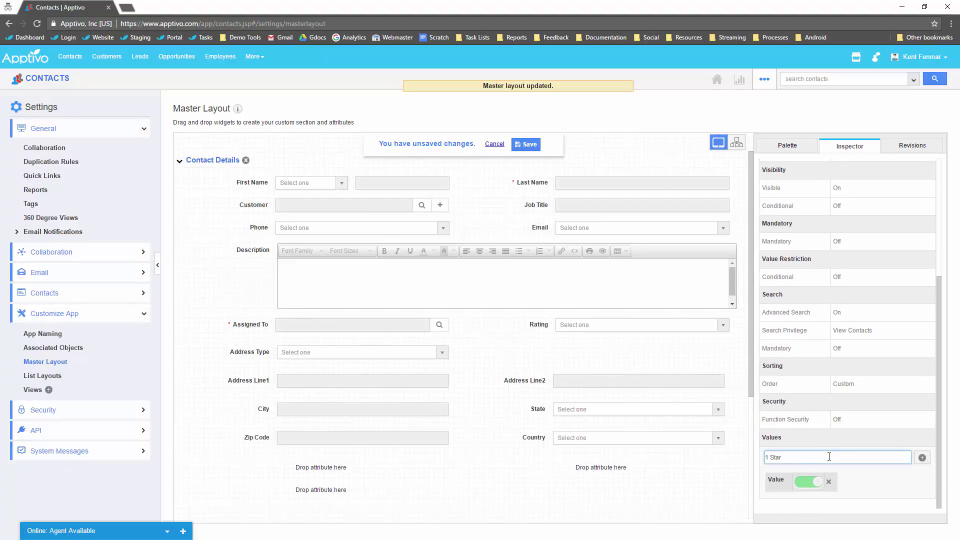
{"action": "key", "text": "ctrl+a"}
{"action": "key", "text": "ctrl+c"}
{"action": "key", "text": "Return"}
{"action": "key", "text": "ctrl+v"}
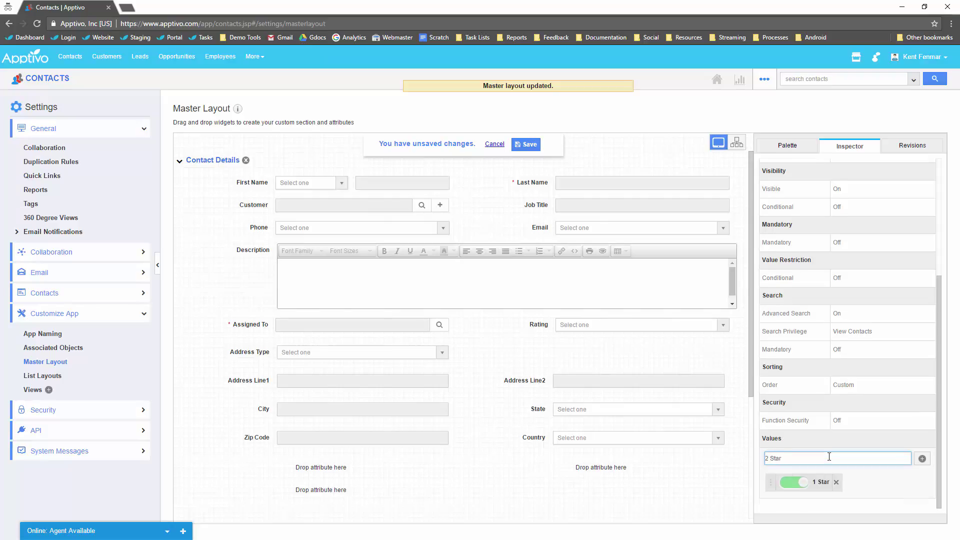
{"action": "key", "text": "Return"}
{"action": "key", "text": "ctrl+v"}
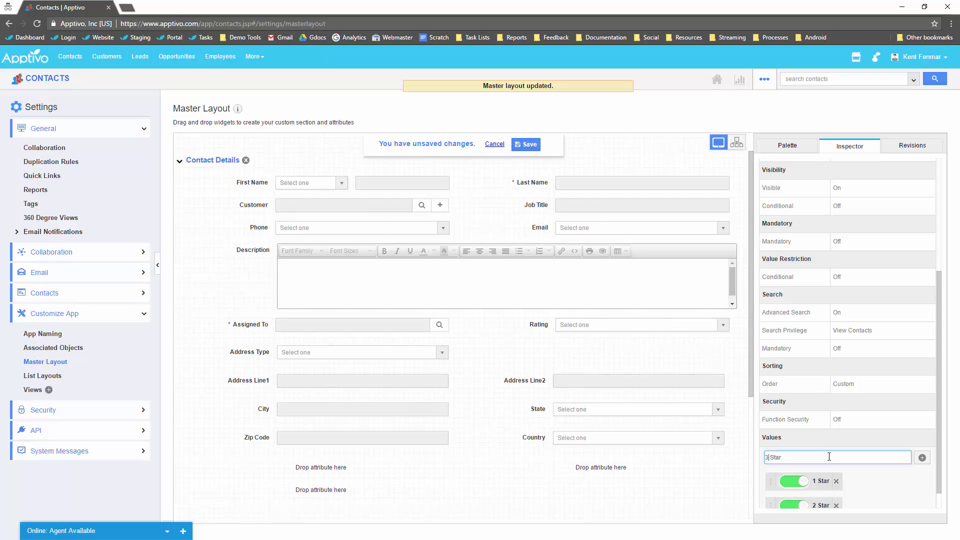
{"action": "key", "text": "Return"}
{"action": "left_click", "coordinate": [526, 144]}
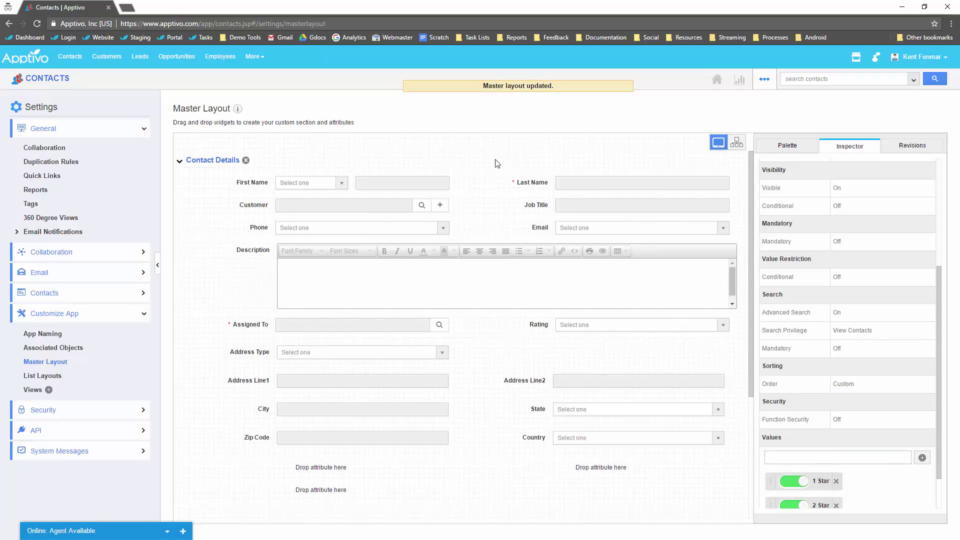
Start a new contact with first and last name, linked to a newly created customer Maxilon.
{"action": "left_click", "coordinate": [60, 80]}
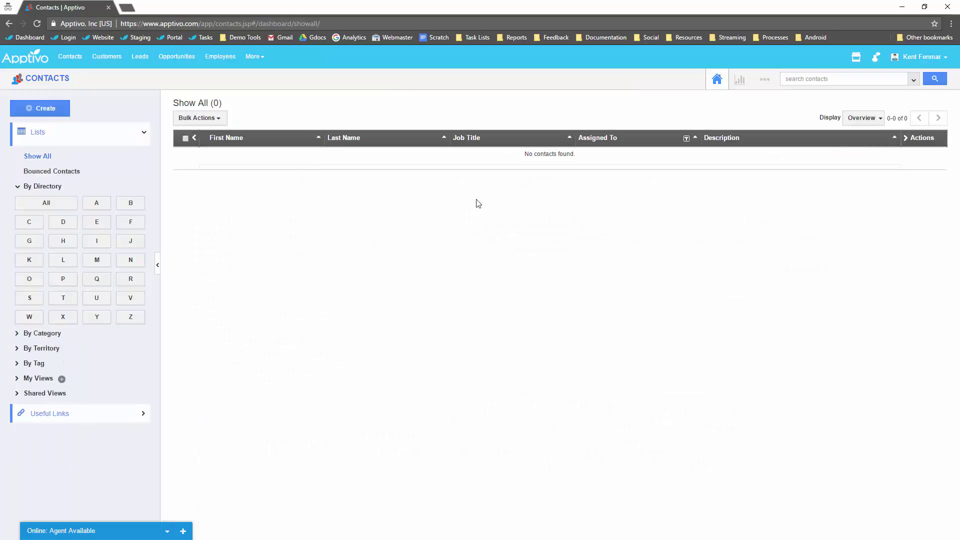
{"action": "left_click", "coordinate": [48, 110]}
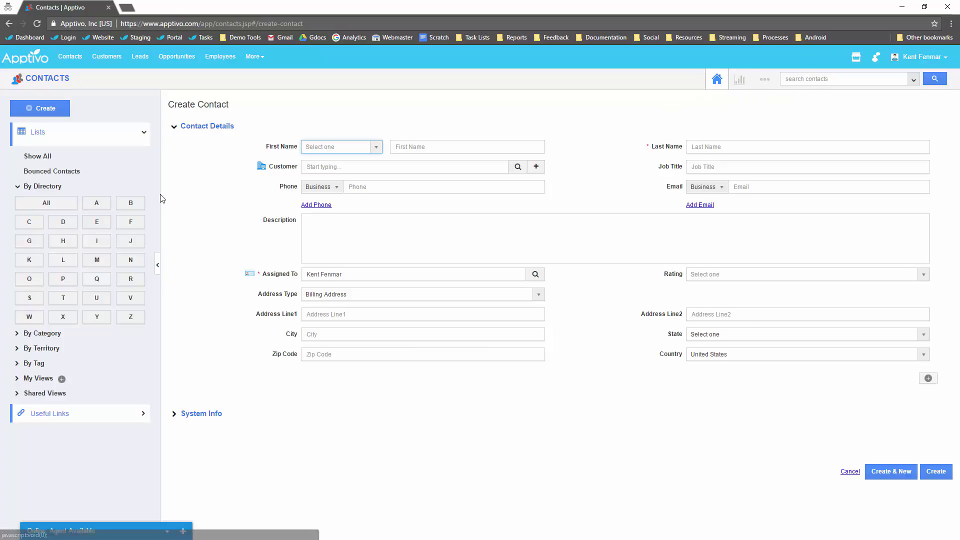
{"action": "left_click", "coordinate": [417, 146]}
{"action": "type", "text": "John"}
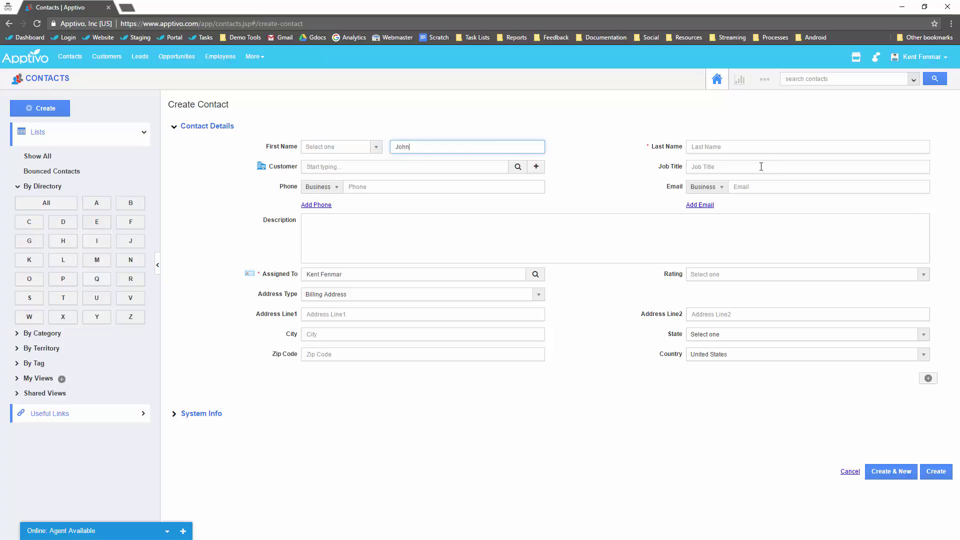
{"action": "left_click", "coordinate": [732, 147]}
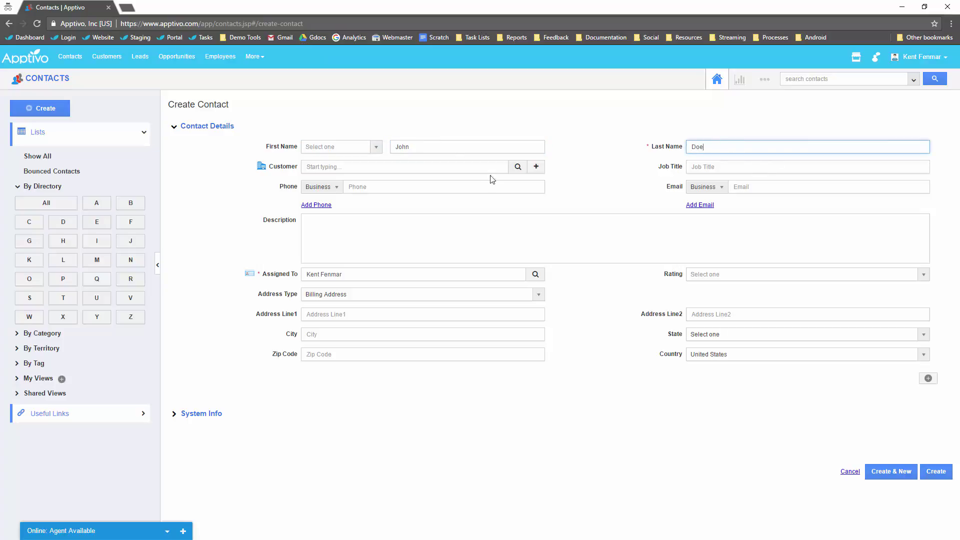
{"action": "left_click", "coordinate": [536, 166]}
{"action": "type", "text": "M"}
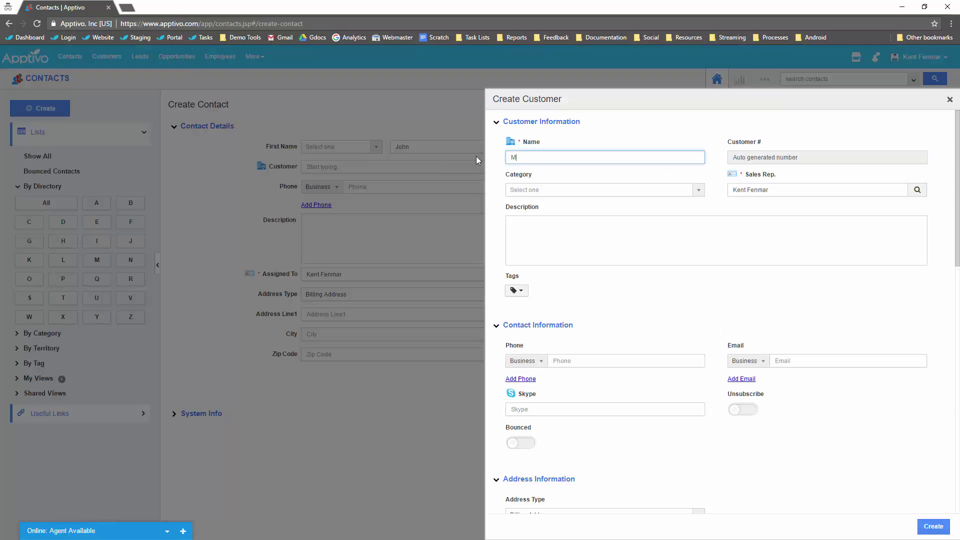
{"action": "type", "text": "axilon"}
{"action": "left_click", "coordinate": [935, 523]}
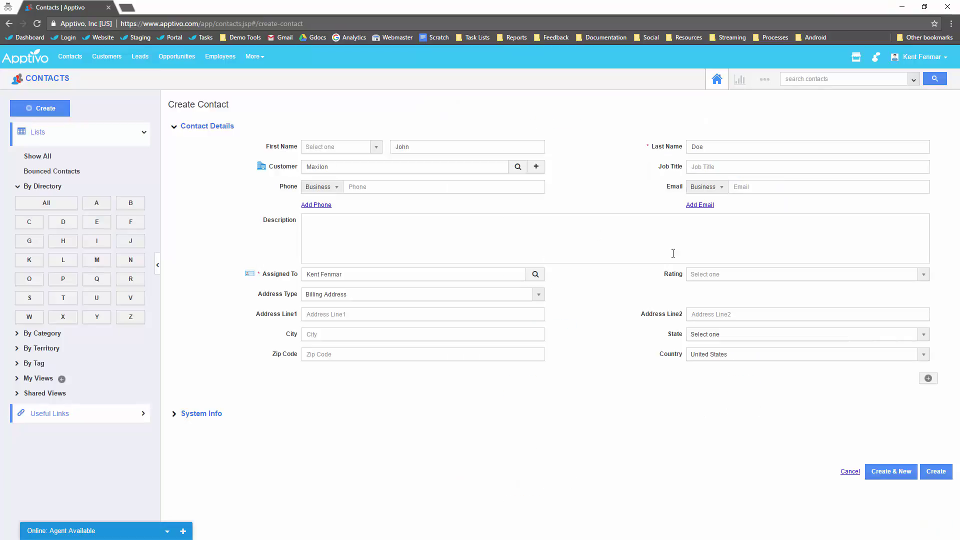
Rate the contact 3 Star, enter the street address with State Alaska, and create it.
{"action": "left_click", "coordinate": [736, 275]}
{"action": "left_click", "coordinate": [705, 338]}
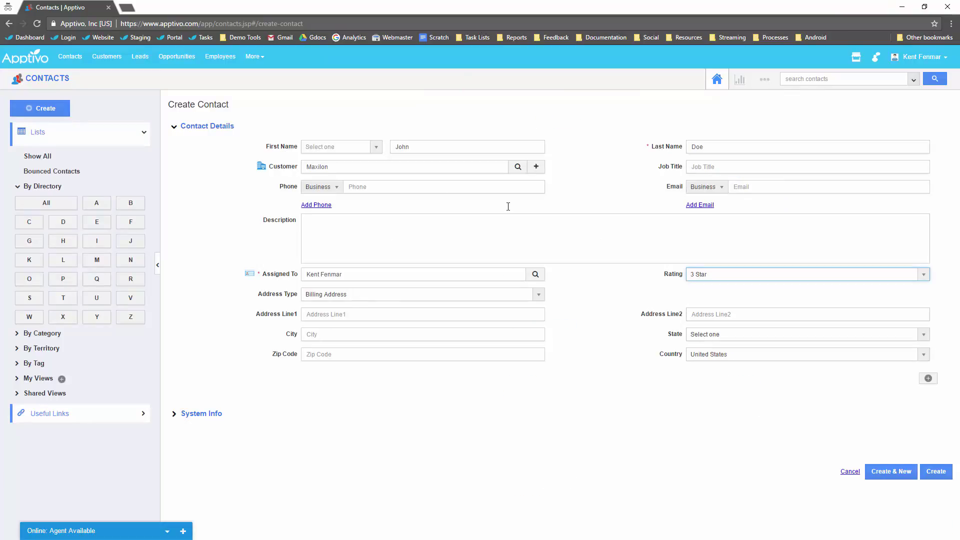
{"action": "left_click", "coordinate": [340, 314]}
{"action": "type", "text": "123 street"}
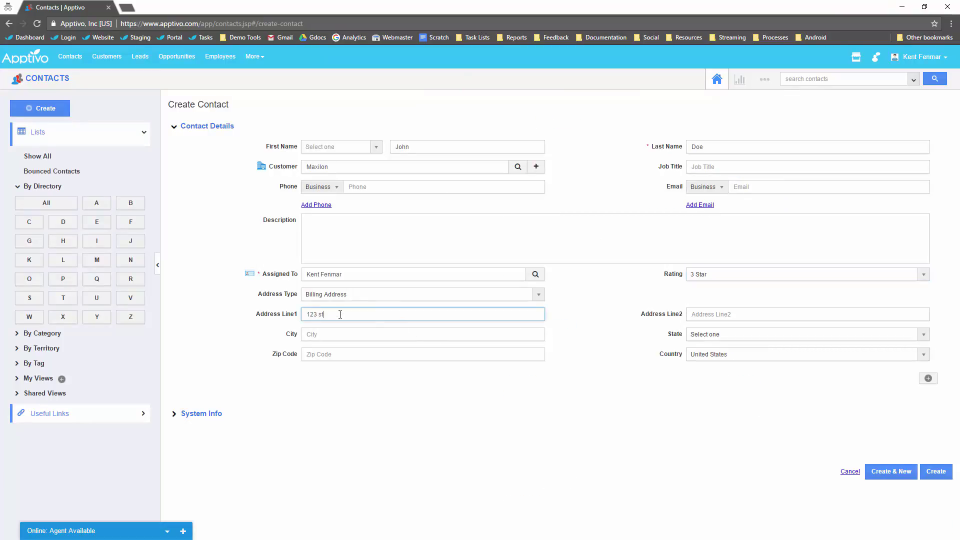
{"action": "left_click", "coordinate": [754, 339]}
{"action": "left_click", "coordinate": [731, 389]}
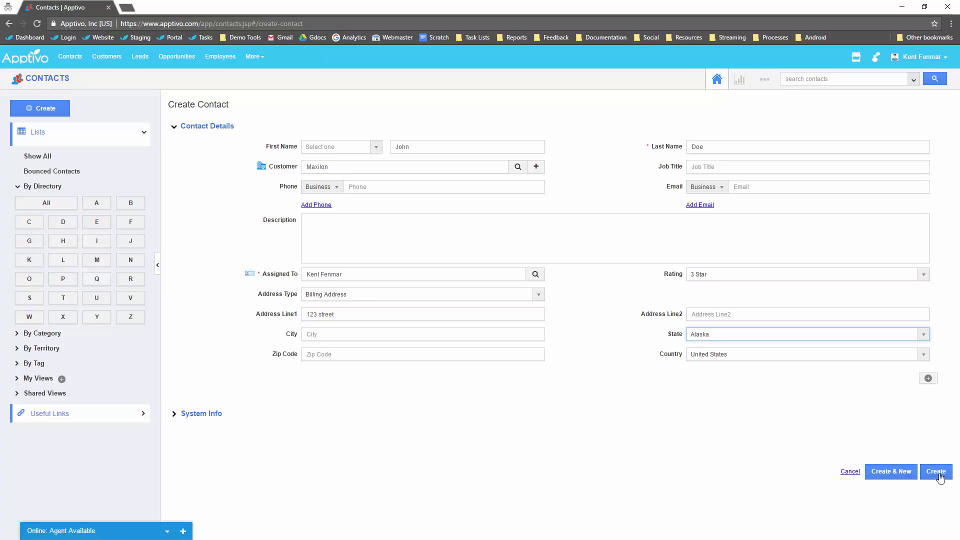
{"action": "left_click", "coordinate": [937, 472]}
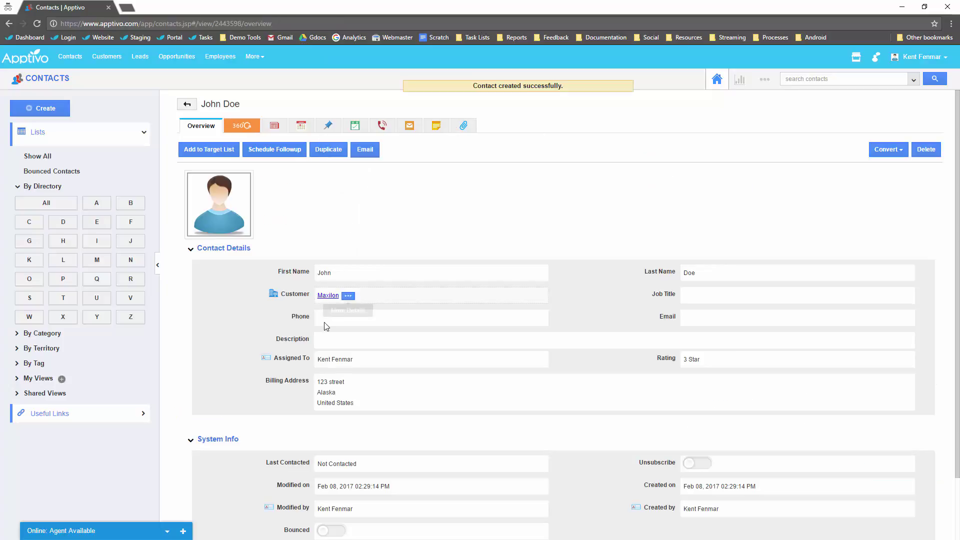
Add the contact's phone number and Job Title Owner, then save the contact.
{"action": "left_click", "coordinate": [379, 313]}
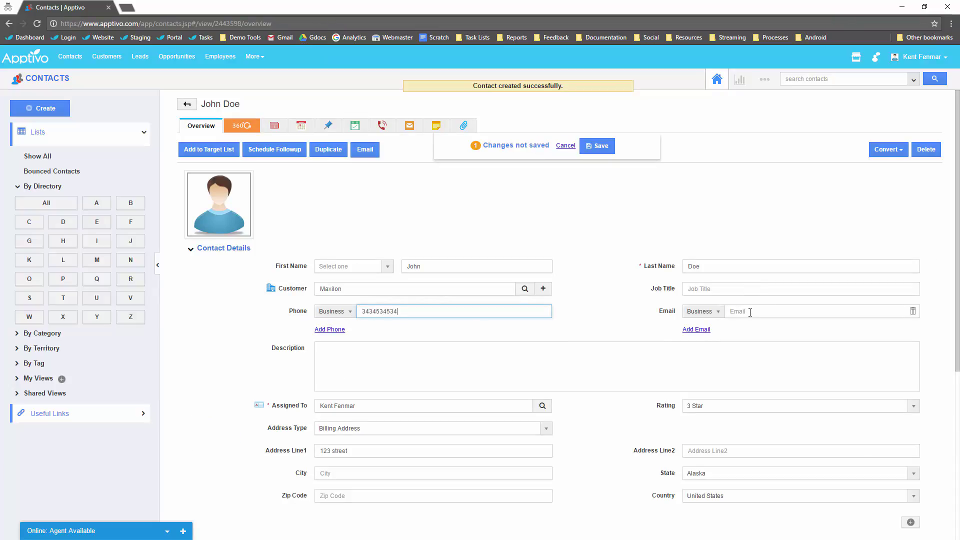
{"action": "left_click", "coordinate": [702, 290]}
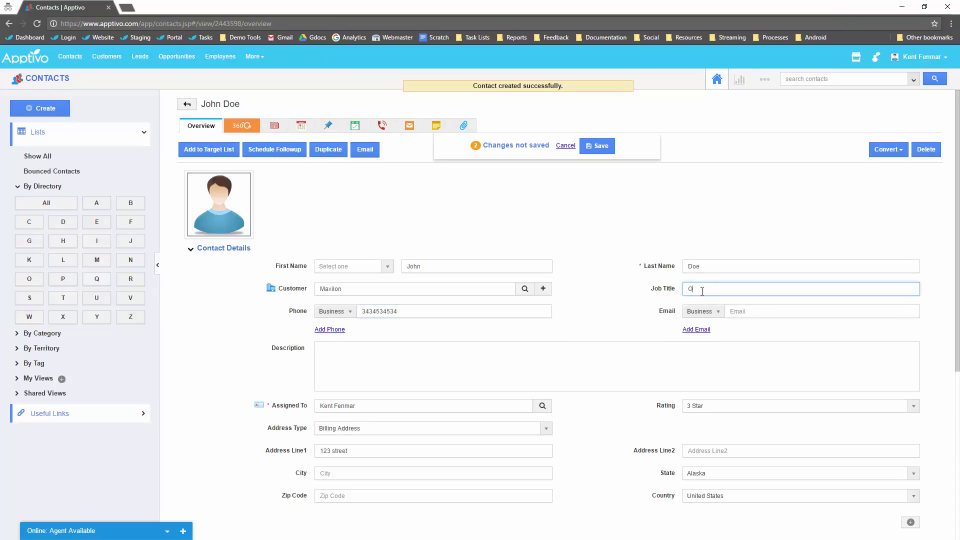
{"action": "left_click", "coordinate": [600, 150]}
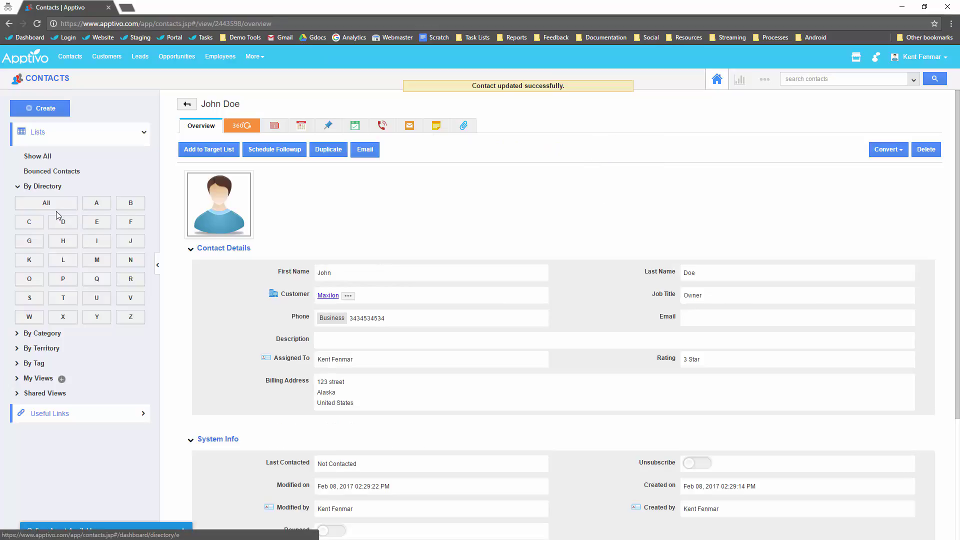
Return to Show All contacts and open the Contacts settings' Customize App section.
{"action": "left_click", "coordinate": [41, 156]}
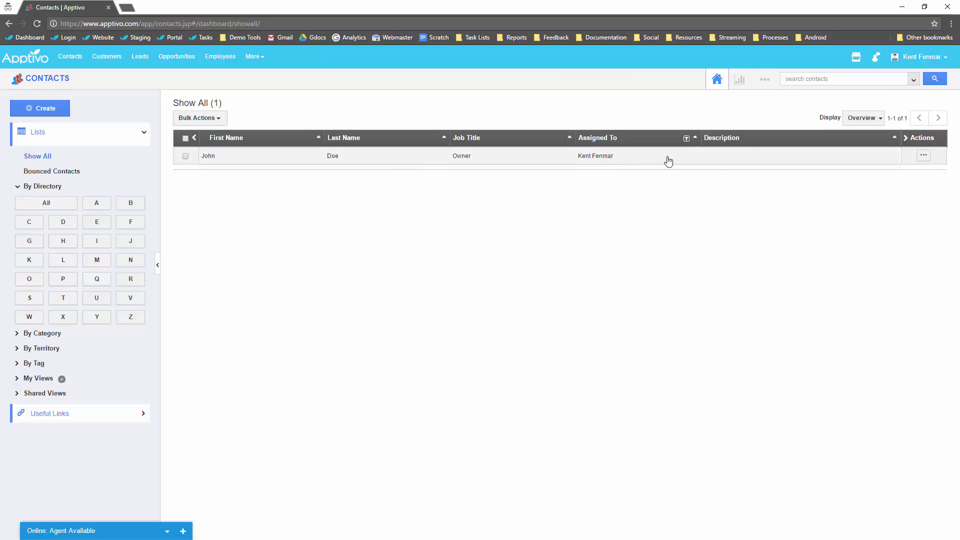
{"action": "left_click", "coordinate": [765, 79]}
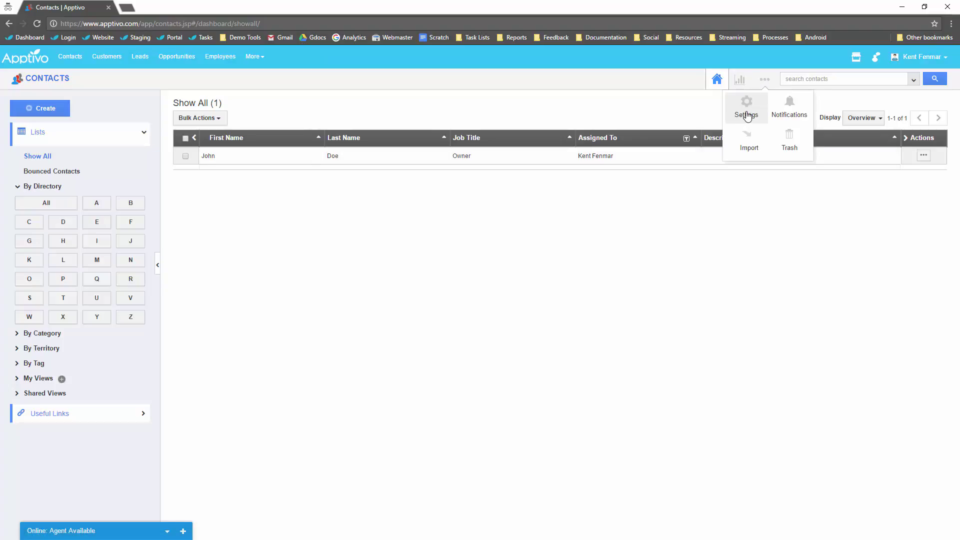
{"action": "left_click", "coordinate": [747, 114]}
{"action": "left_click", "coordinate": [76, 315]}
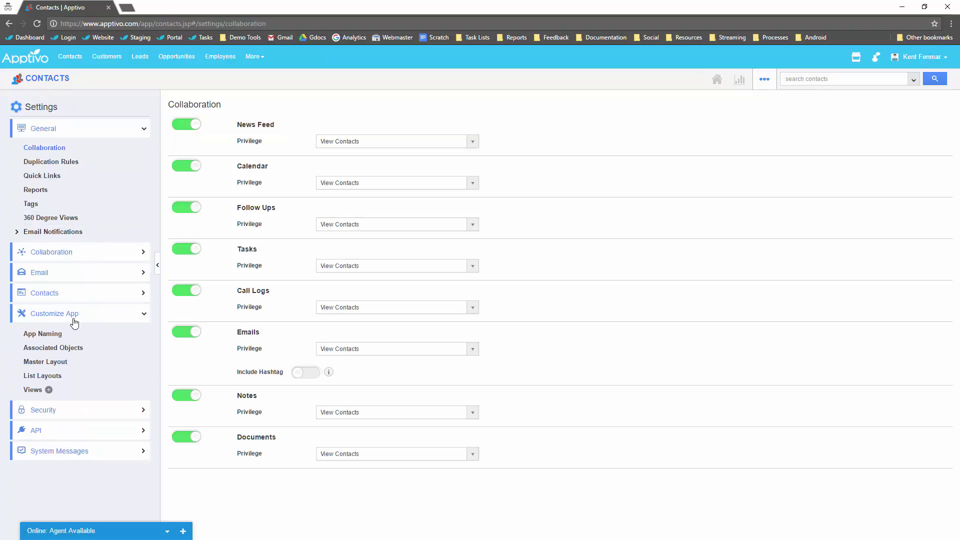
In List Layouts, remove Job Title, Description and Assigned To from the Overview columns.
{"action": "left_click", "coordinate": [44, 375]}
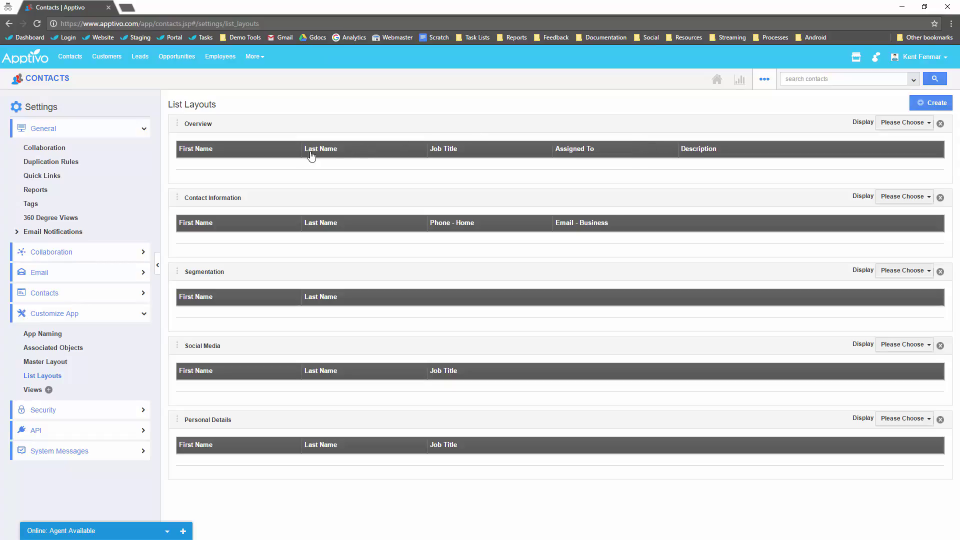
{"action": "left_click", "coordinate": [896, 127]}
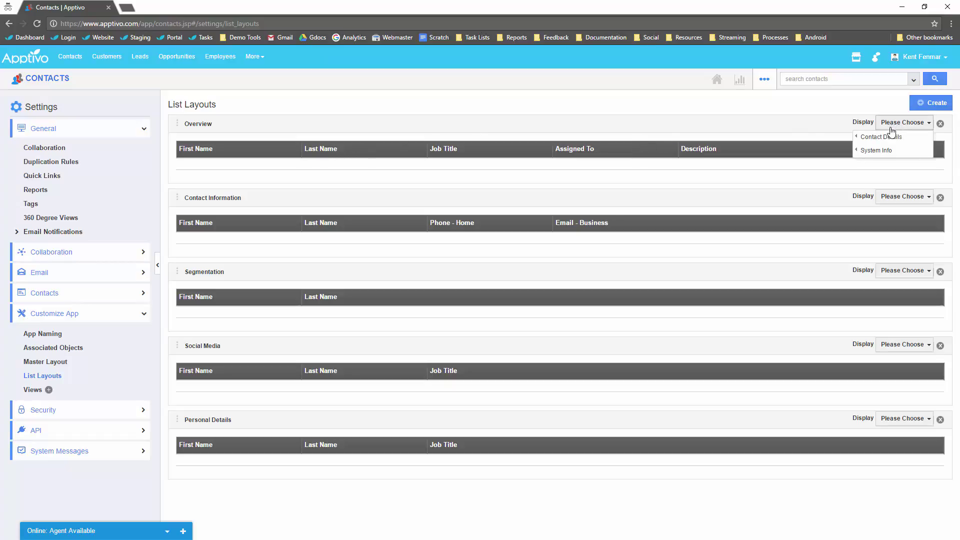
{"action": "mouse_move", "coordinate": [873, 137]}
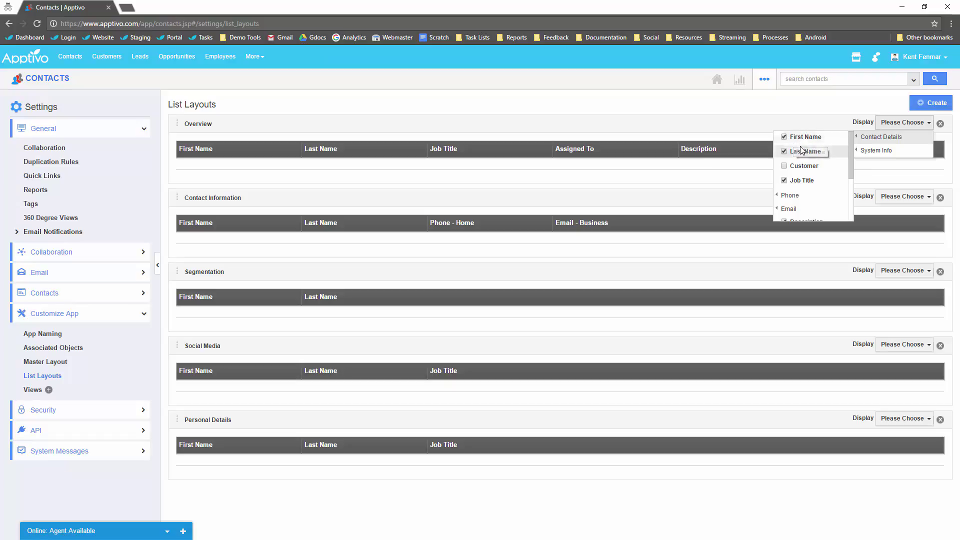
{"action": "left_click", "coordinate": [798, 180]}
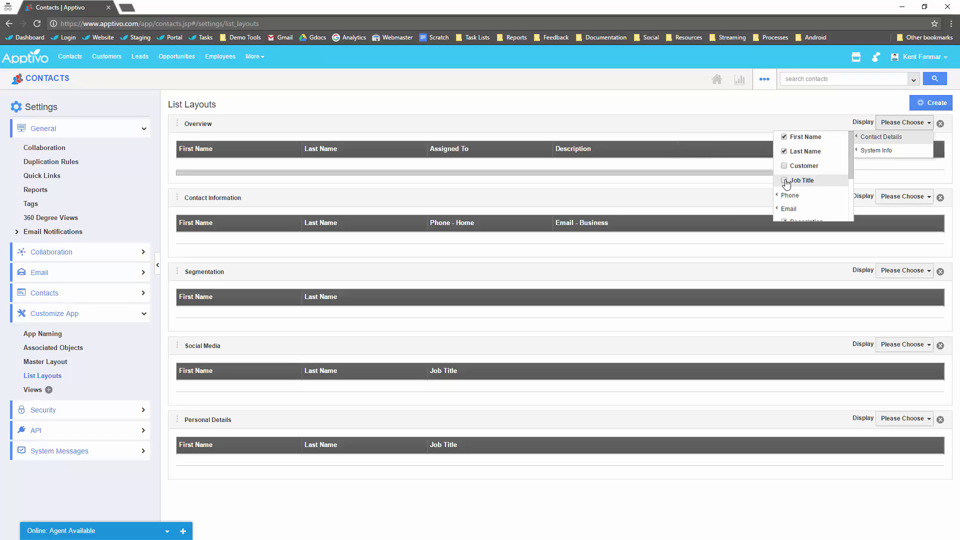
{"action": "mouse_move", "coordinate": [798, 212]}
{"action": "scroll", "coordinate": [799, 212], "scroll_direction": "down", "scroll_amount": 2}
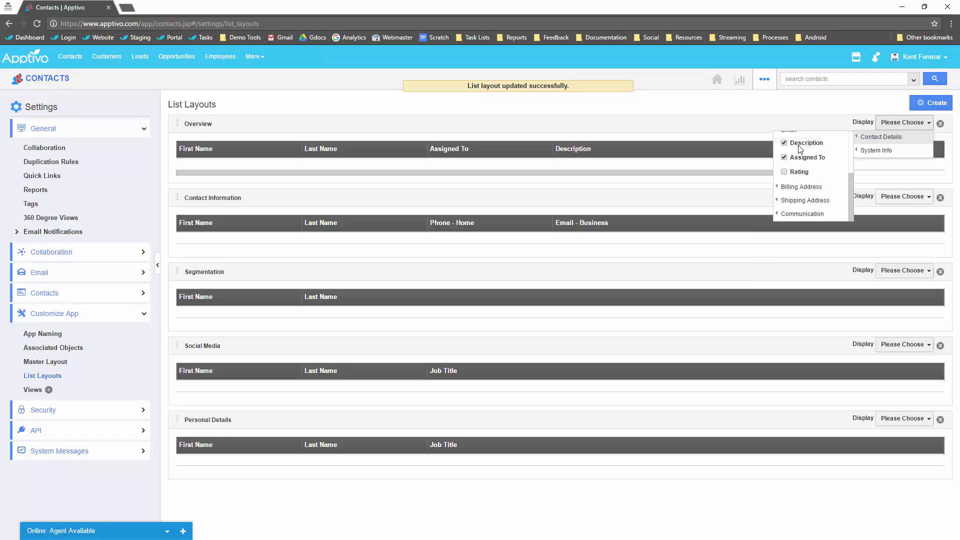
{"action": "left_click", "coordinate": [801, 143]}
{"action": "left_click", "coordinate": [796, 158]}
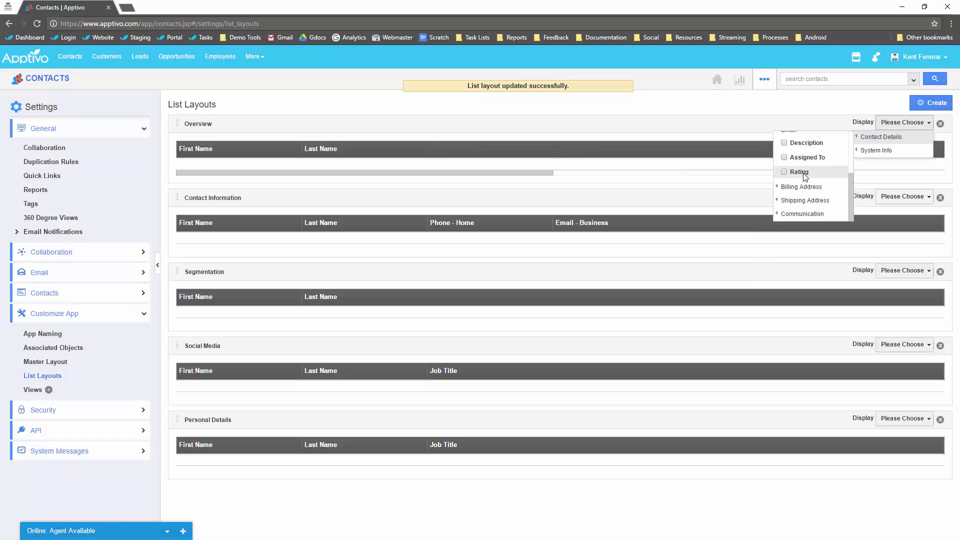
{"action": "scroll", "coordinate": [800, 176], "scroll_direction": "up", "scroll_amount": 3}
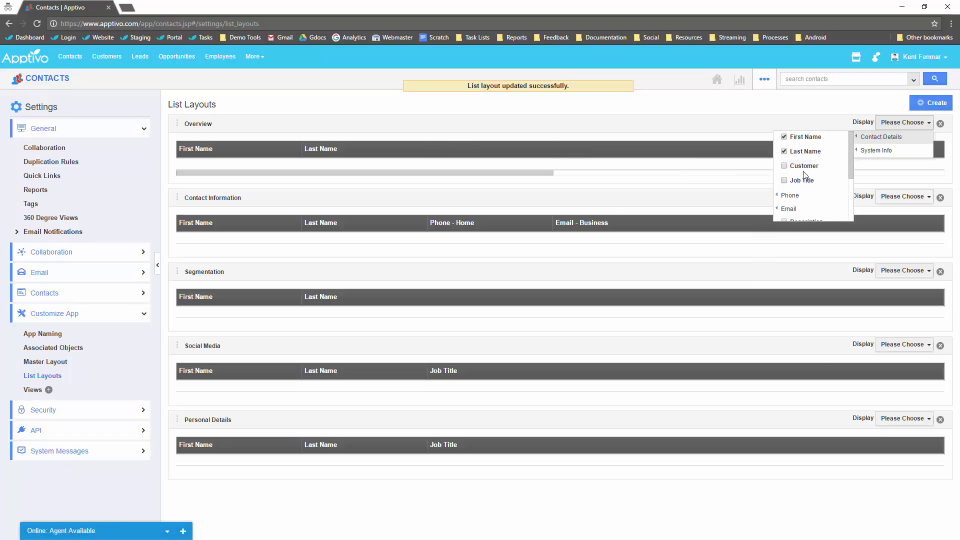
Add Customer, Job Title, Phone - Business and Last Contacted as Overview columns.
{"action": "left_click", "coordinate": [804, 167]}
{"action": "left_click", "coordinate": [803, 180]}
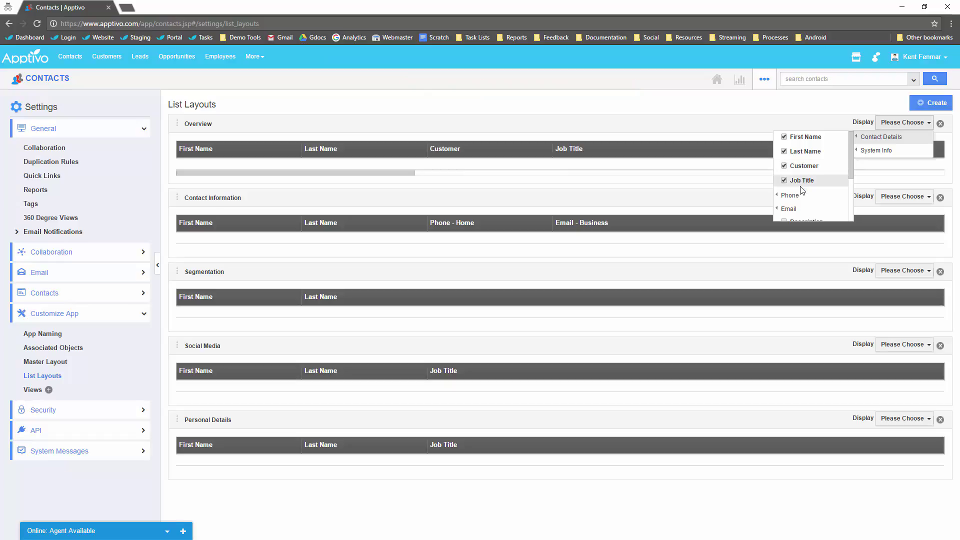
{"action": "mouse_move", "coordinate": [795, 195]}
{"action": "left_click", "coordinate": [720, 196]}
{"action": "scroll", "coordinate": [809, 192], "scroll_direction": "down", "scroll_amount": 1}
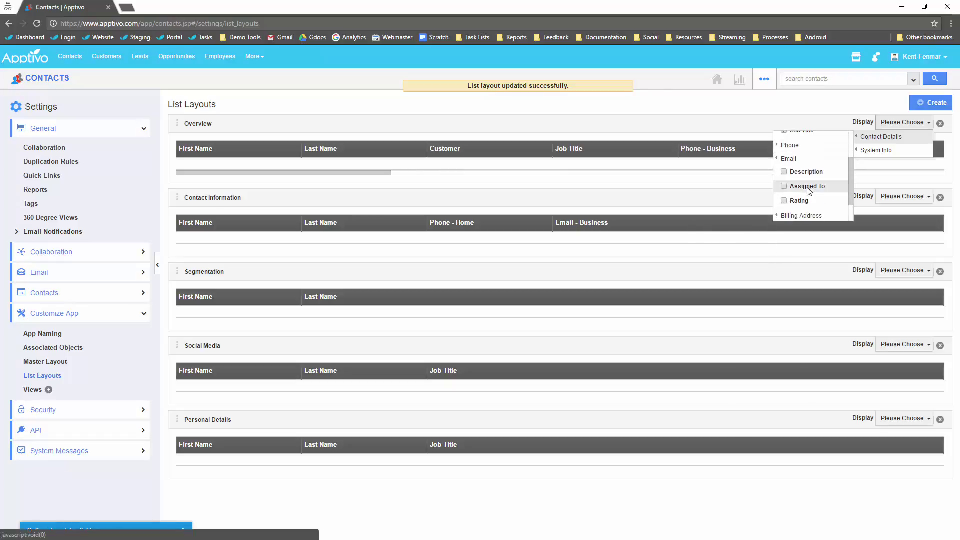
{"action": "scroll", "coordinate": [805, 195], "scroll_direction": "down", "scroll_amount": 2}
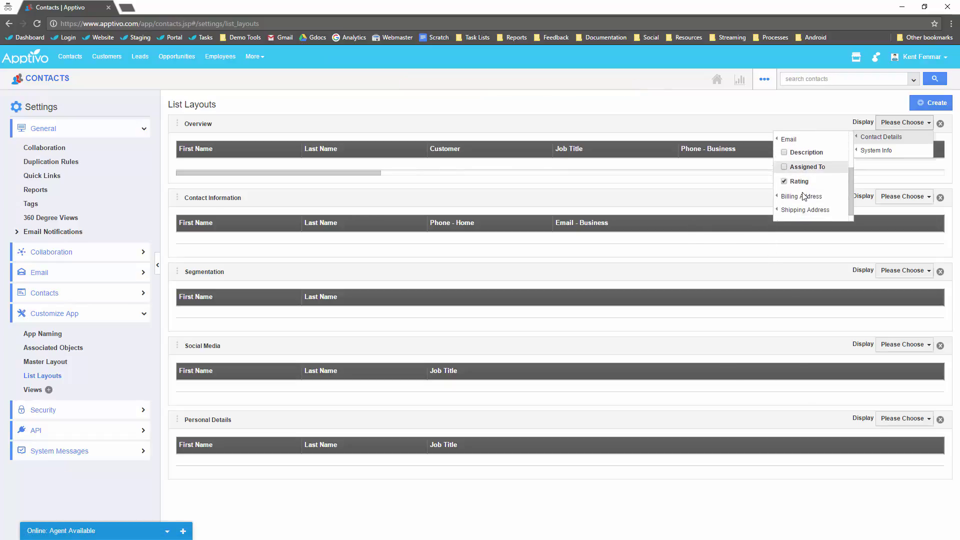
{"action": "mouse_move", "coordinate": [861, 151]}
{"action": "left_click", "coordinate": [814, 151]}
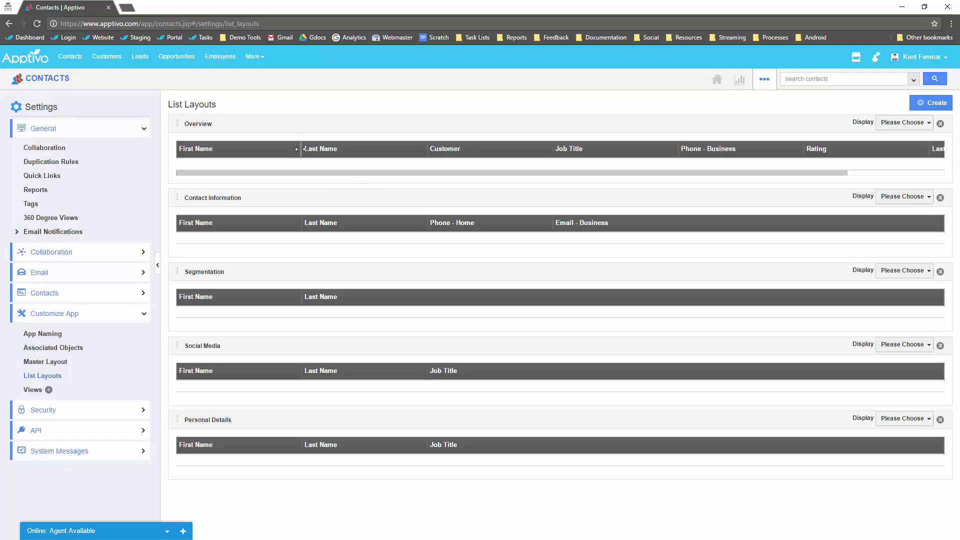
Narrow the Overview columns from First Name through Rating.
{"action": "left_click_drag", "start_coordinate": [300, 149], "coordinate": [261, 150]}
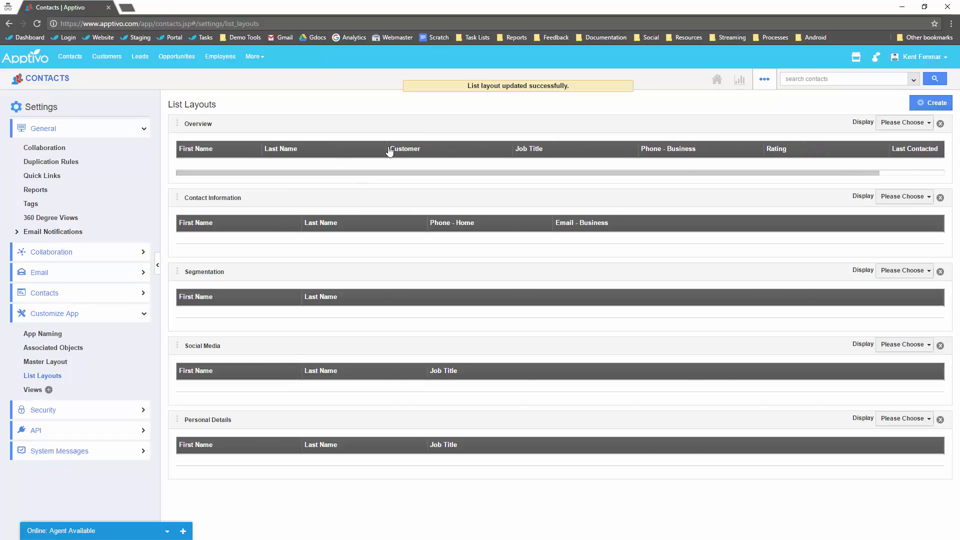
{"action": "left_click_drag", "start_coordinate": [386, 150], "coordinate": [342, 149]}
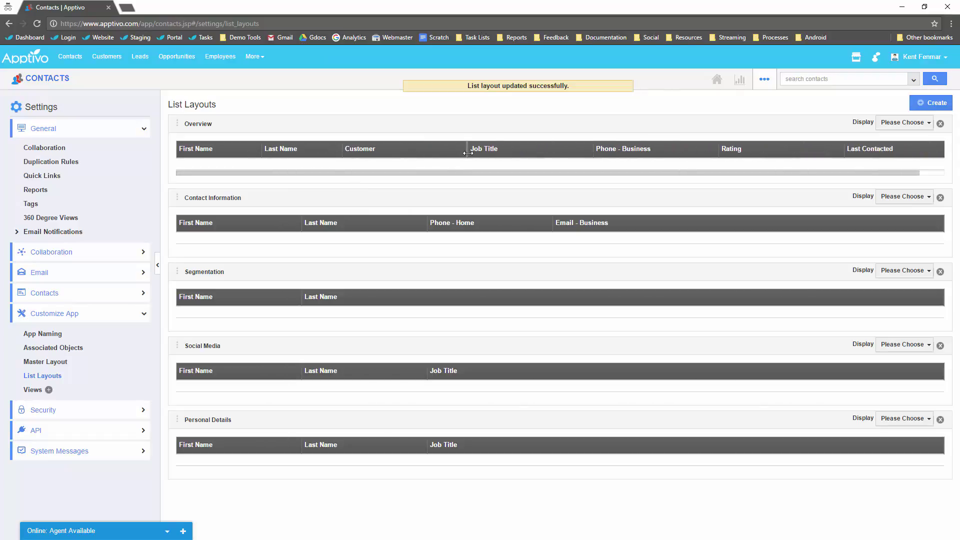
{"action": "left_click_drag", "start_coordinate": [467, 150], "coordinate": [414, 150]}
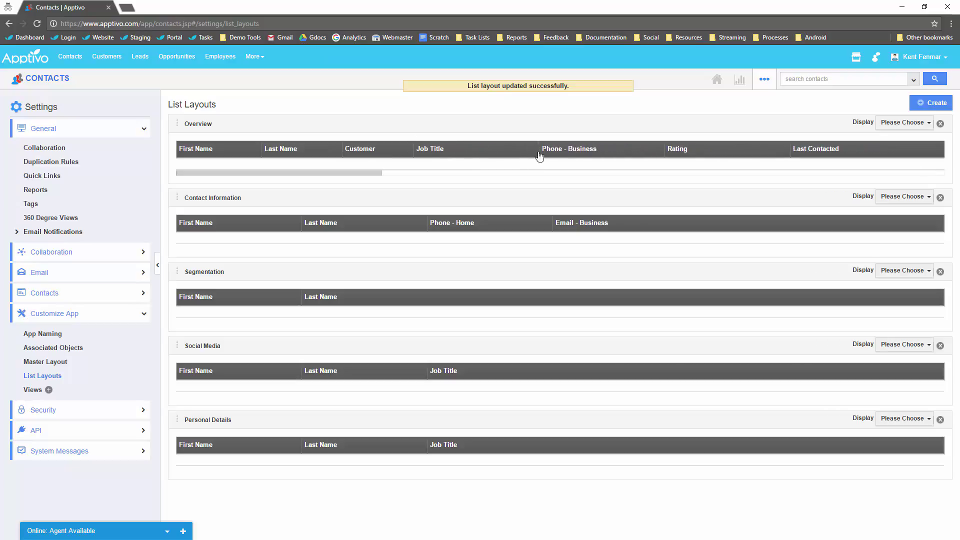
{"action": "left_click_drag", "start_coordinate": [539, 150], "coordinate": [490, 151]}
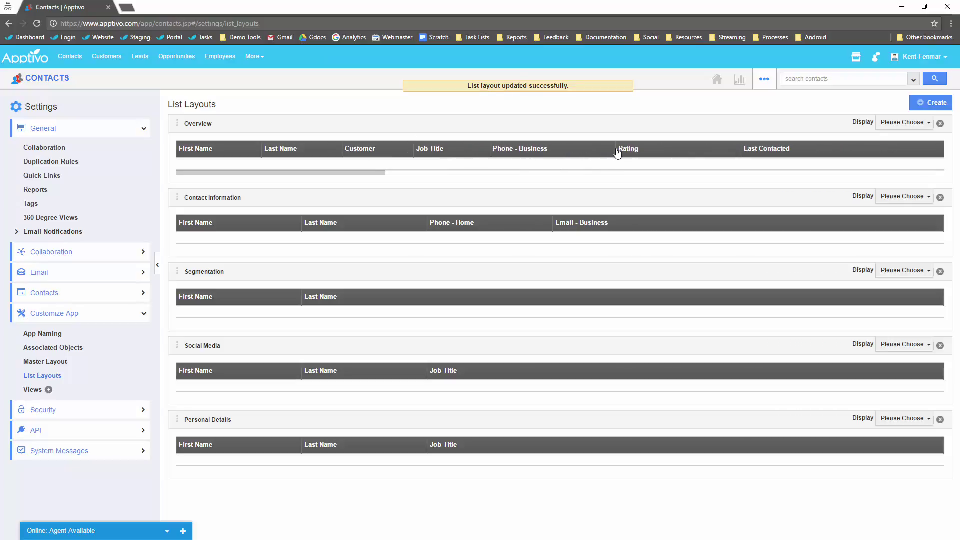
{"action": "left_click_drag", "start_coordinate": [613, 149], "coordinate": [580, 150]}
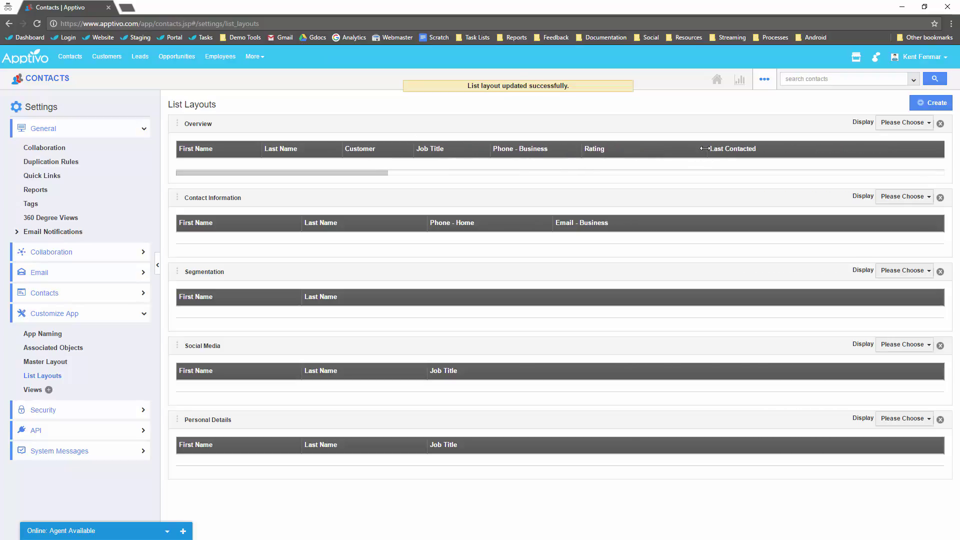
{"action": "left_click_drag", "start_coordinate": [705, 148], "coordinate": [662, 150]}
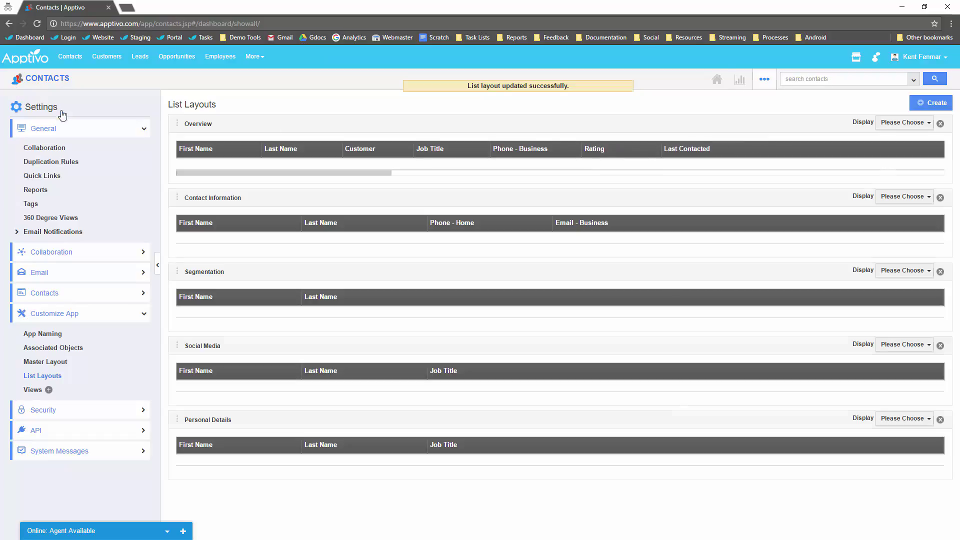
Check the new columns in the Contacts list, then open Contacts Settings at Customize App > Views.
{"action": "left_click", "coordinate": [48, 79]}
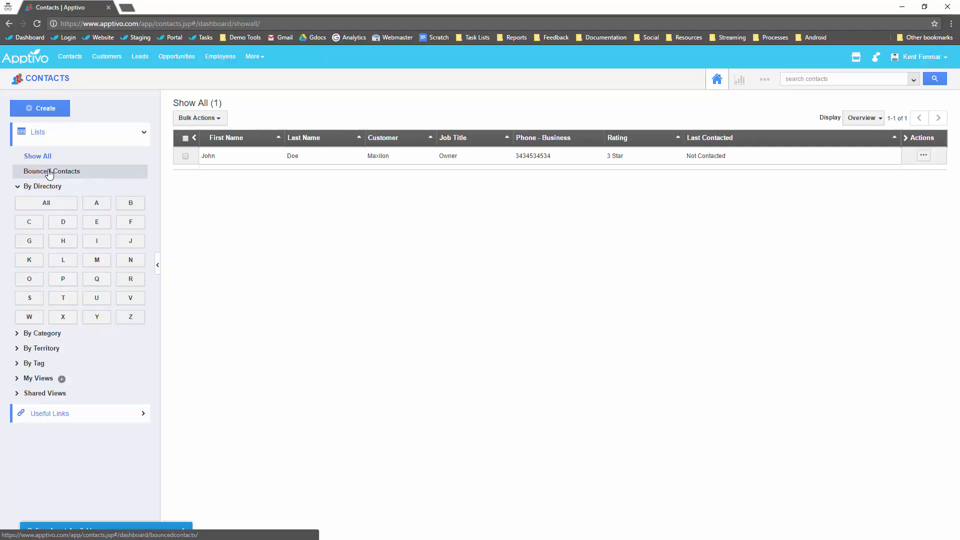
{"action": "left_click", "coordinate": [765, 79]}
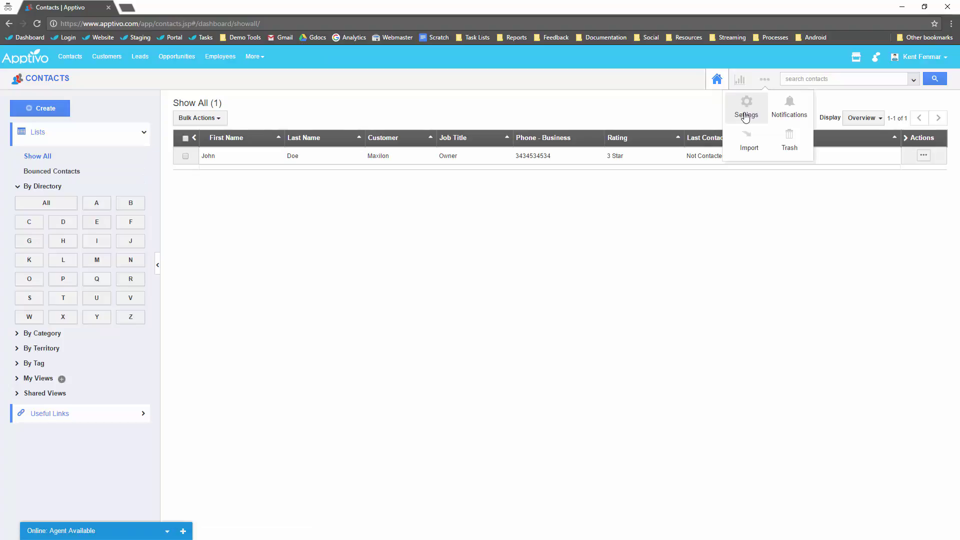
{"action": "left_click", "coordinate": [729, 119]}
{"action": "left_click", "coordinate": [97, 317]}
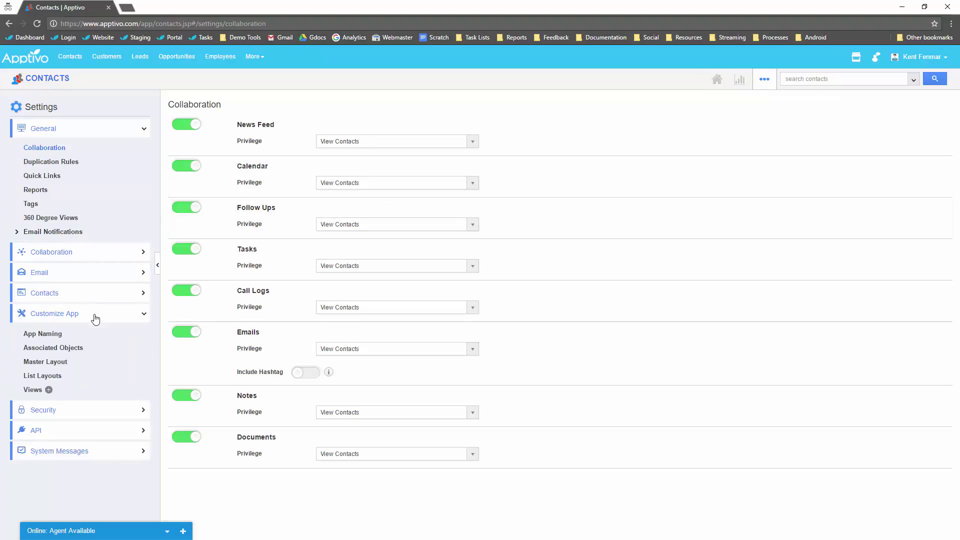
{"action": "left_click", "coordinate": [32, 391]}
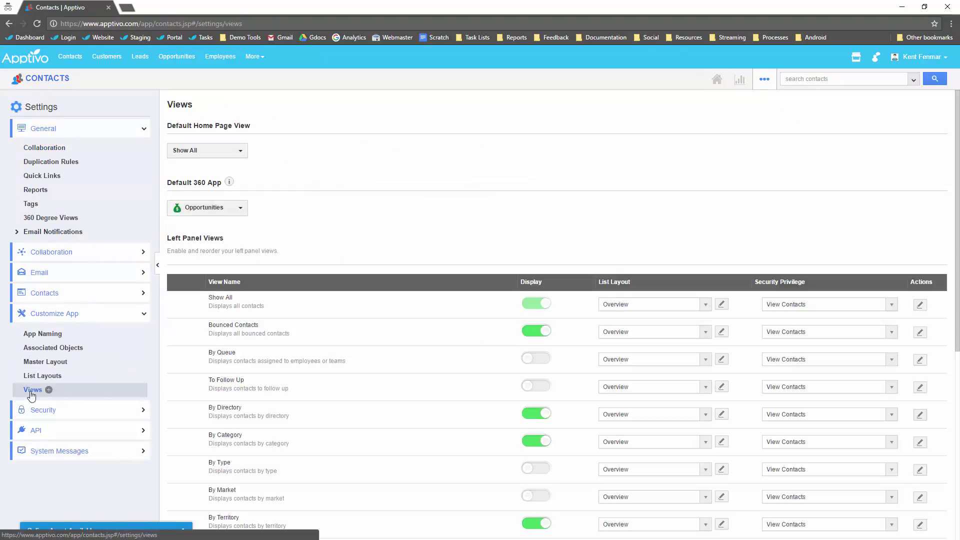
Hide the Bounced Contacts, By Category, By Territory and By Tag views, then return to all contacts.
{"action": "scroll", "coordinate": [303, 297], "scroll_direction": "down", "scroll_amount": 2}
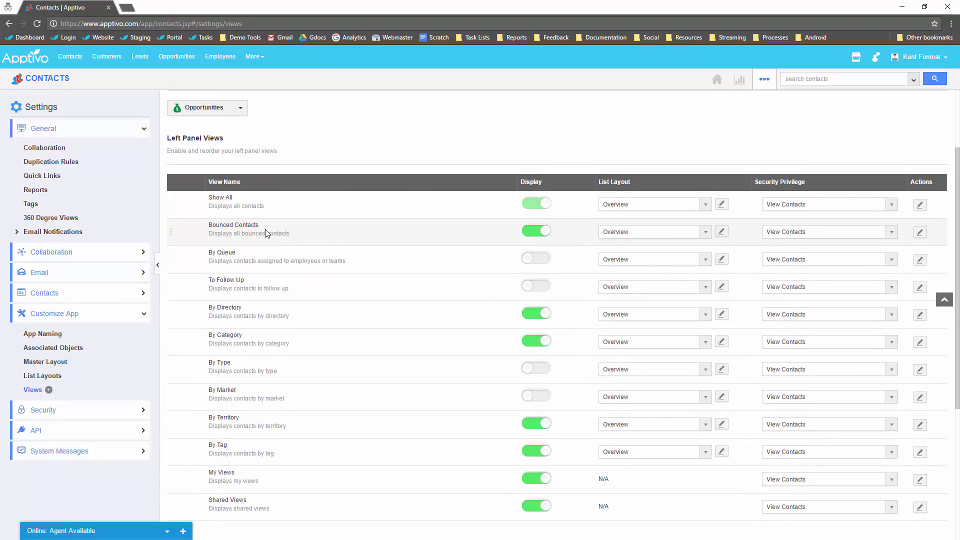
{"action": "scroll", "coordinate": [396, 292], "scroll_direction": "down", "scroll_amount": 2}
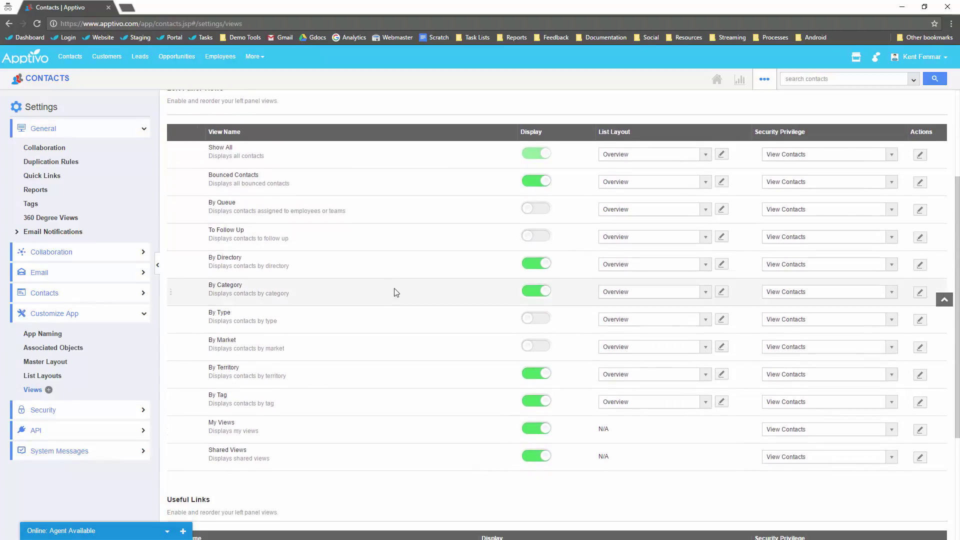
{"action": "left_click", "coordinate": [533, 290]}
{"action": "left_click", "coordinate": [538, 181]}
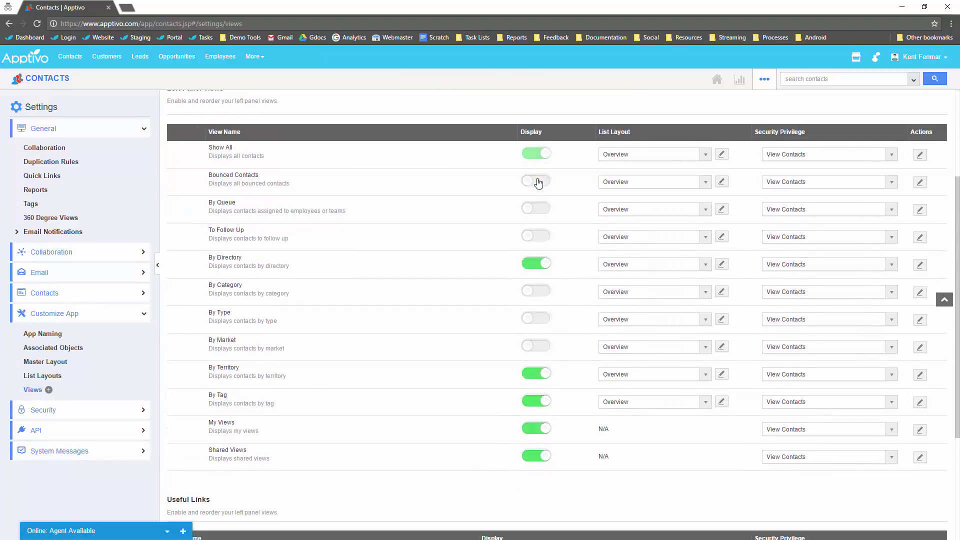
{"action": "left_click", "coordinate": [534, 375]}
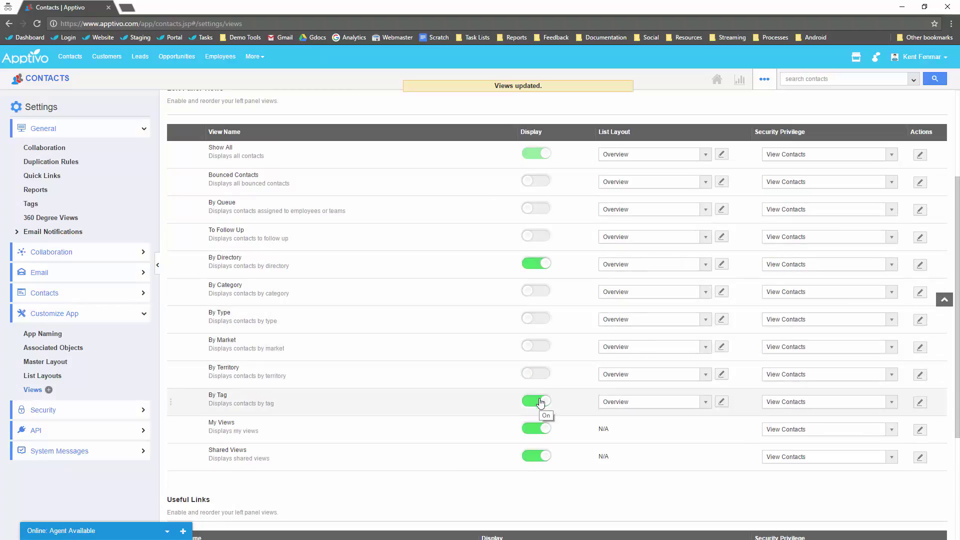
{"action": "left_click", "coordinate": [536, 401]}
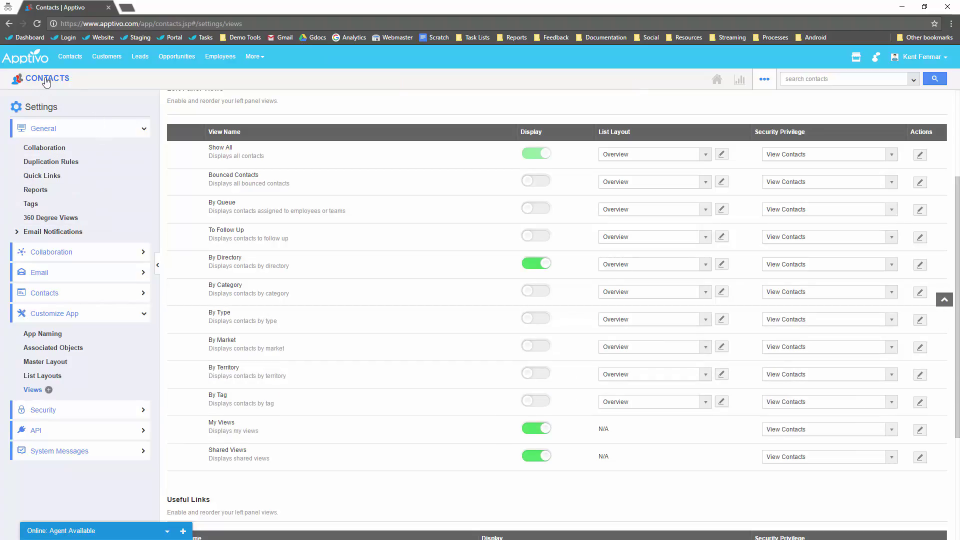
{"action": "left_click", "coordinate": [49, 390]}
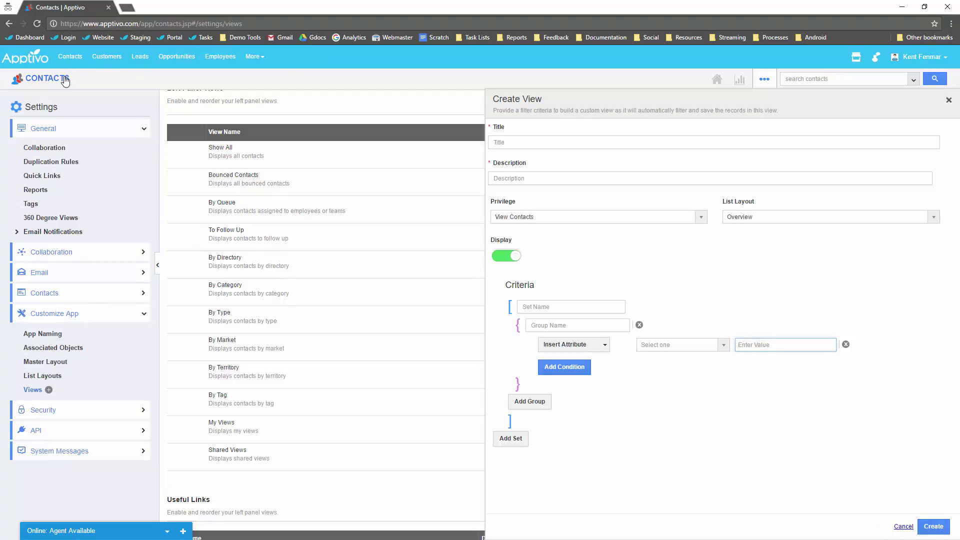
{"action": "left_click", "coordinate": [65, 81]}
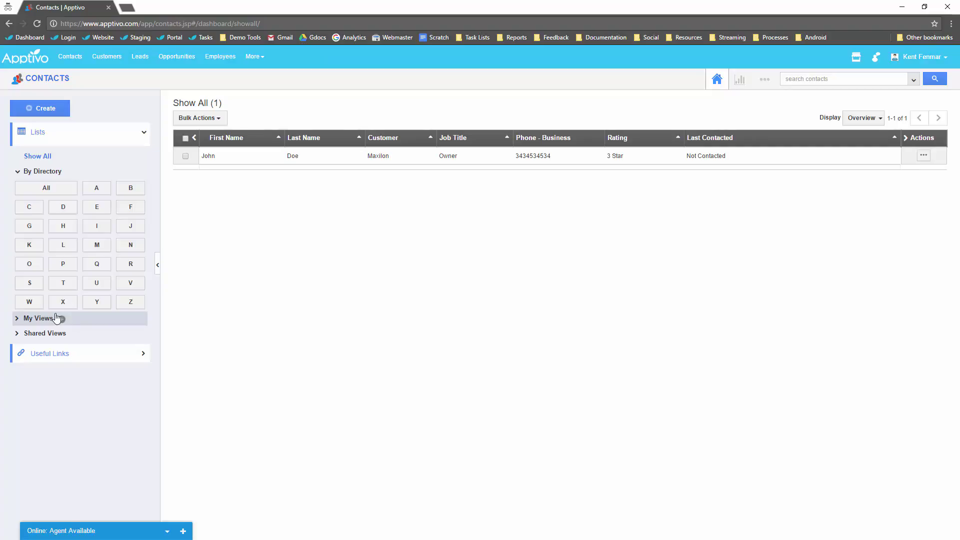
Review the Lead Status options on a new lead form, keeping New, then open Leads Settings.
{"action": "left_click", "coordinate": [141, 57]}
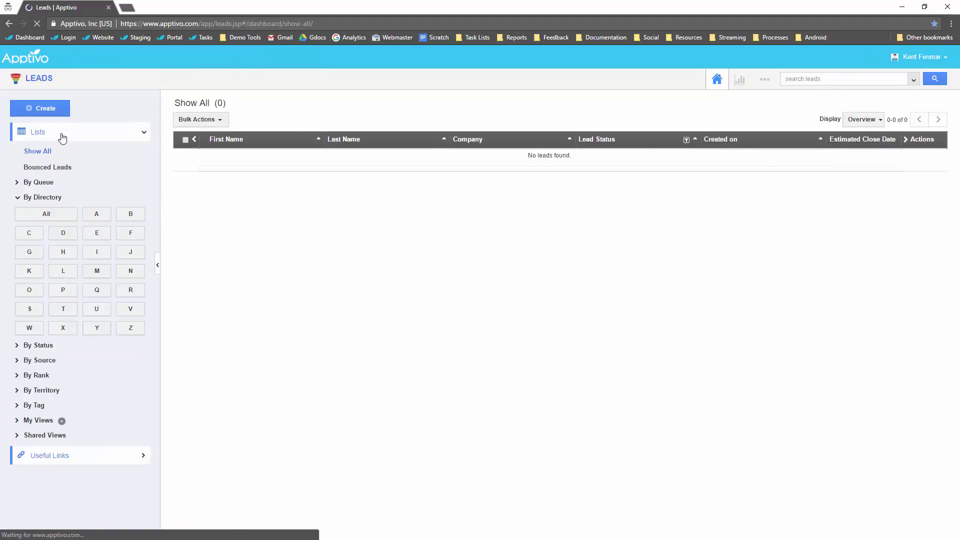
{"action": "left_click", "coordinate": [54, 112]}
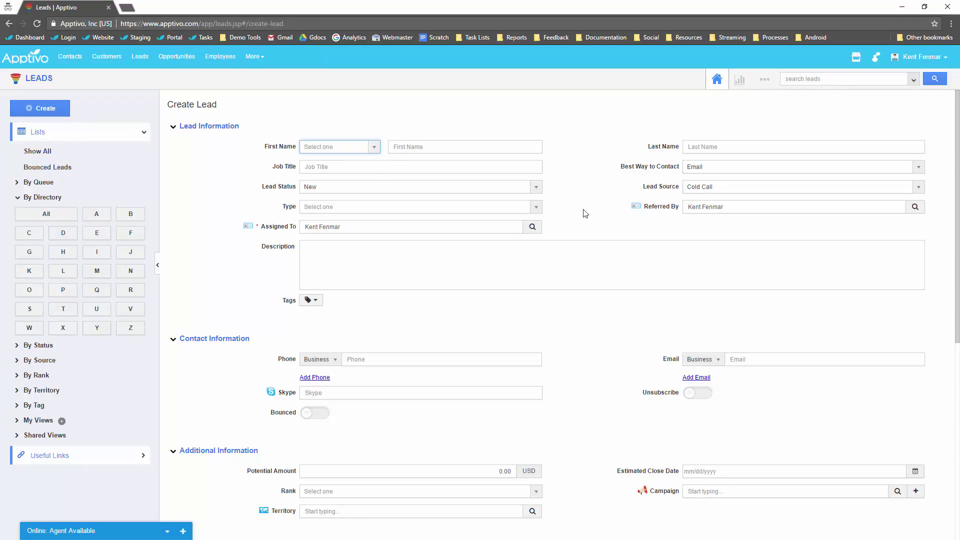
{"action": "left_click", "coordinate": [346, 187]}
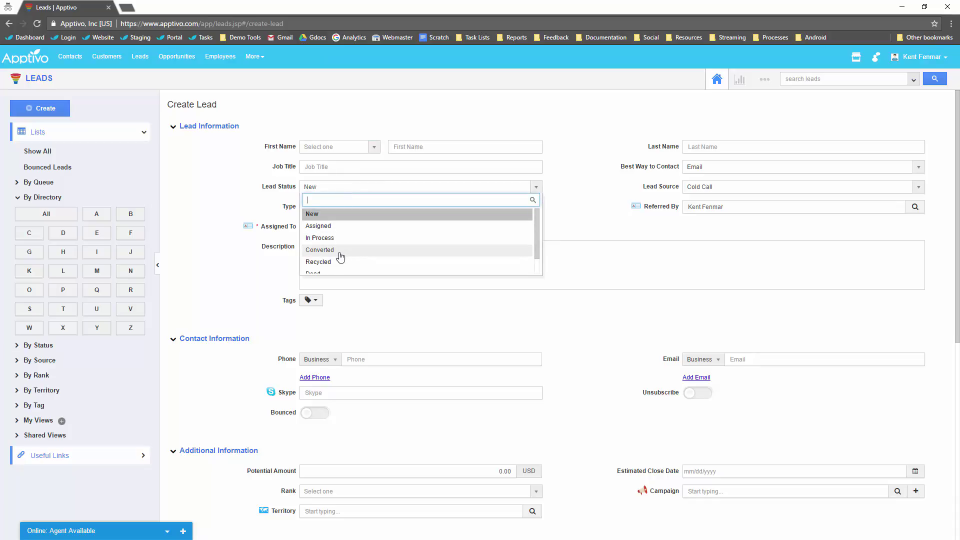
{"action": "left_click", "coordinate": [573, 116]}
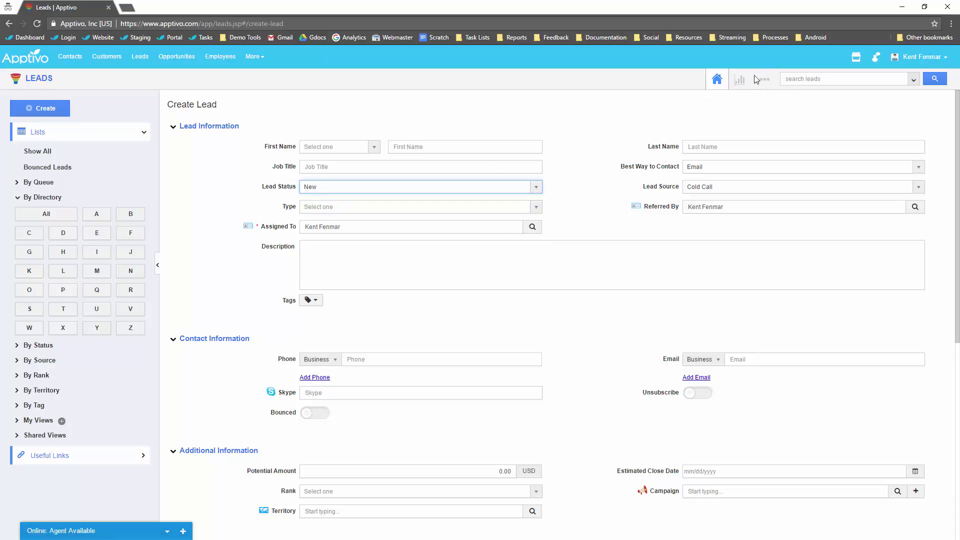
{"action": "left_click", "coordinate": [769, 85]}
{"action": "left_click", "coordinate": [748, 112]}
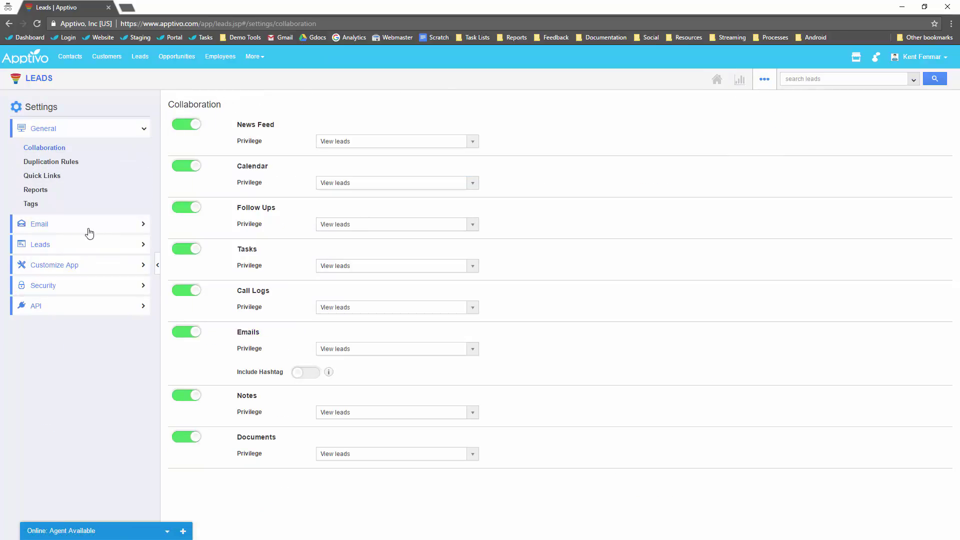
Open the Lead Statuses settings and try dragging In Process to reorder it.
{"action": "left_click", "coordinate": [48, 246]}
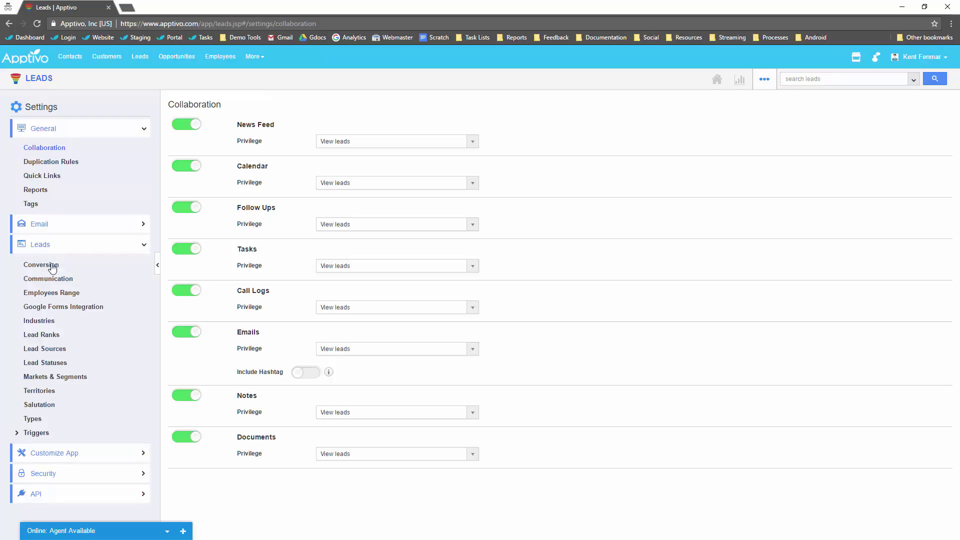
{"action": "left_click", "coordinate": [60, 363]}
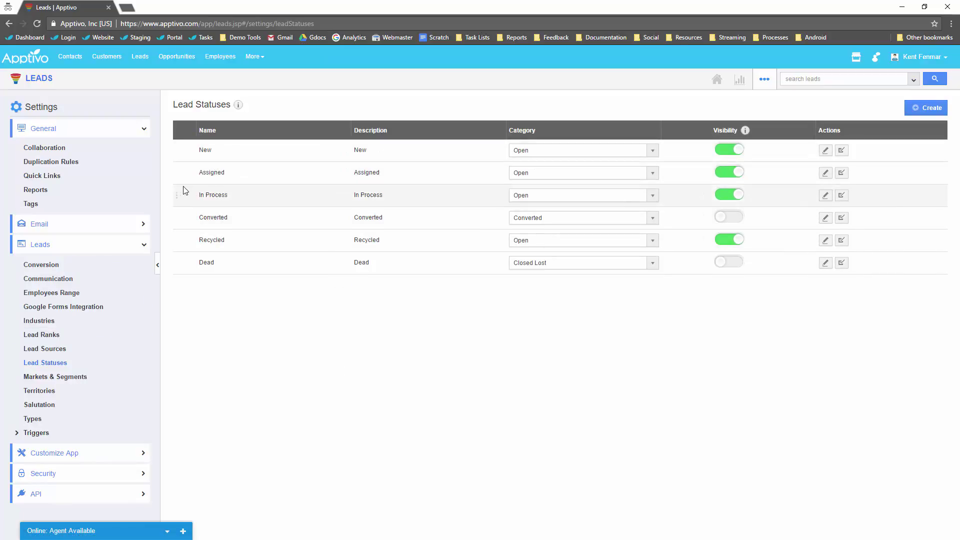
{"action": "mouse_move", "coordinate": [178, 200]}
{"action": "left_mouse_down"}
{"action": "mouse_move", "coordinate": [176, 167]}
{"action": "mouse_move", "coordinate": [180, 204]}
{"action": "mouse_move", "coordinate": [179, 195]}
{"action": "left_mouse_up"}
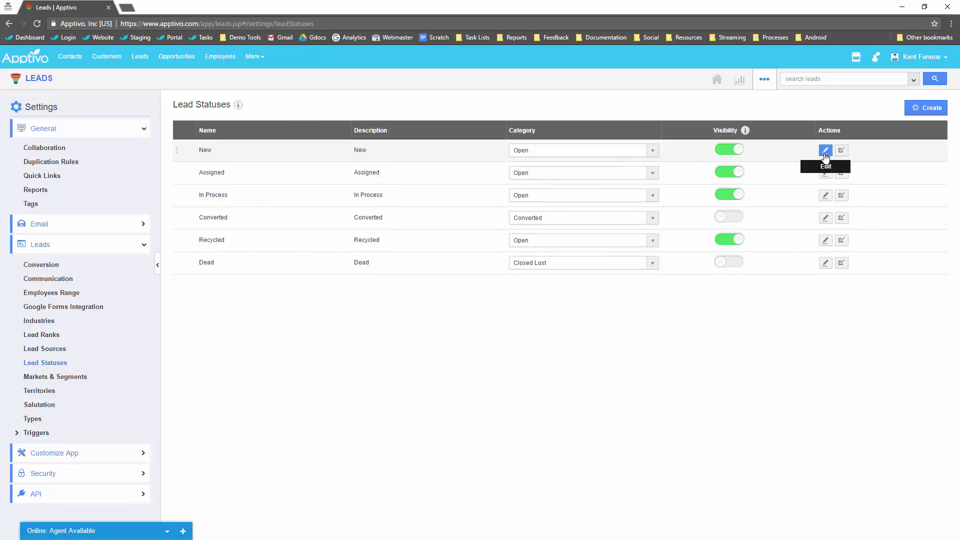
Open and cancel both the New status editor and a new status form, then go to Opportunities.
{"action": "left_click", "coordinate": [826, 150]}
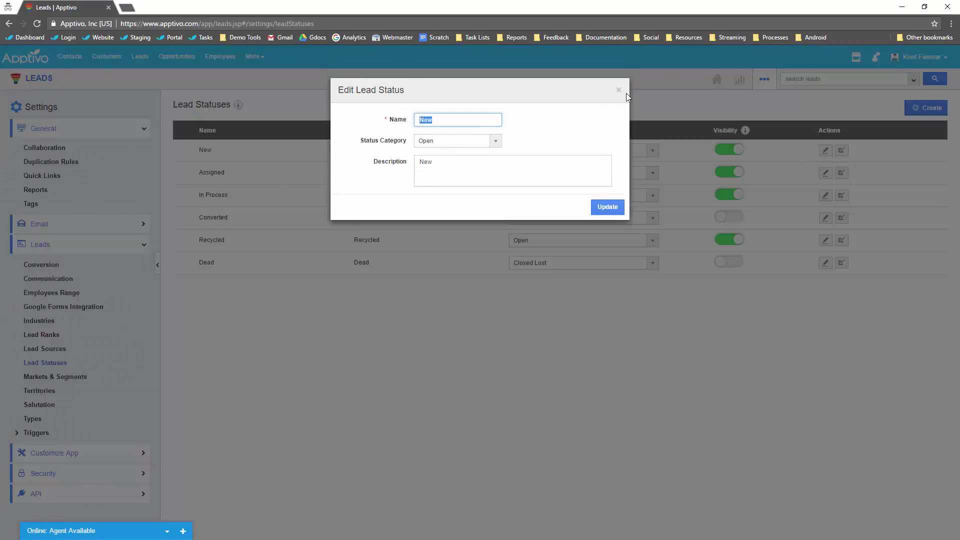
{"action": "left_click", "coordinate": [620, 91]}
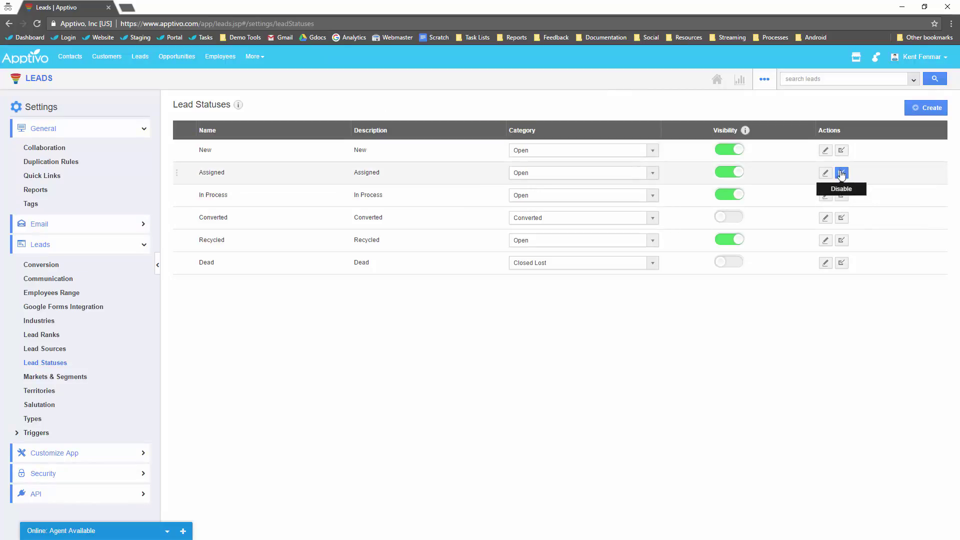
{"action": "left_click", "coordinate": [925, 108]}
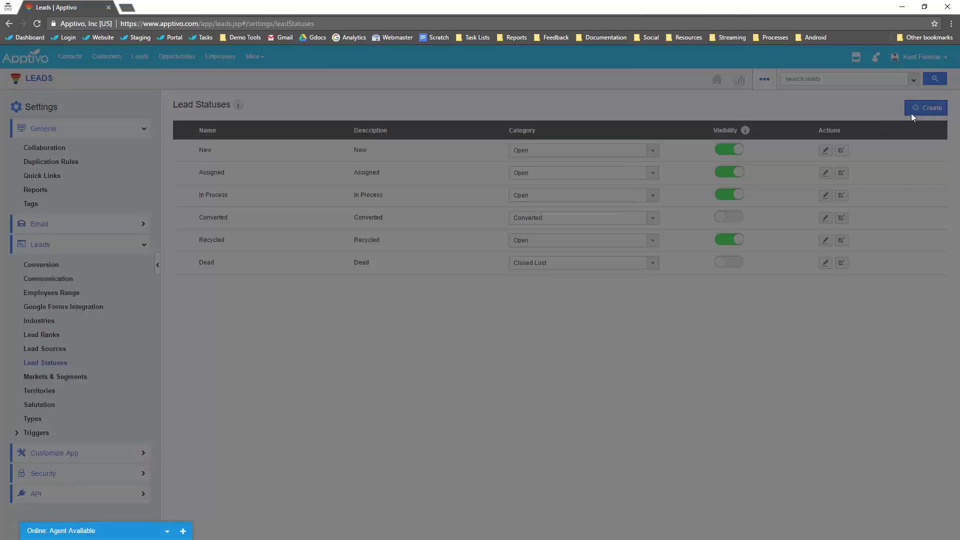
{"action": "left_click", "coordinate": [620, 92]}
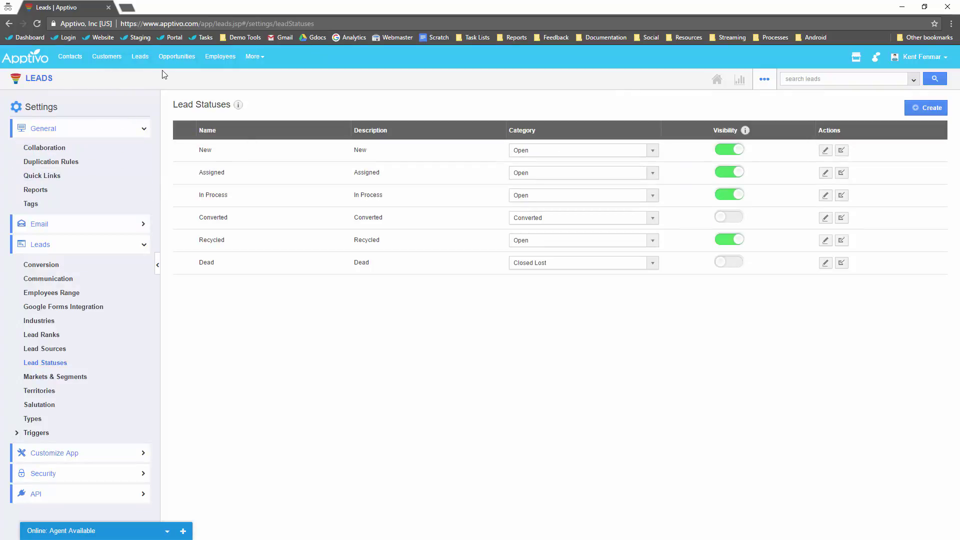
{"action": "left_click", "coordinate": [178, 57]}
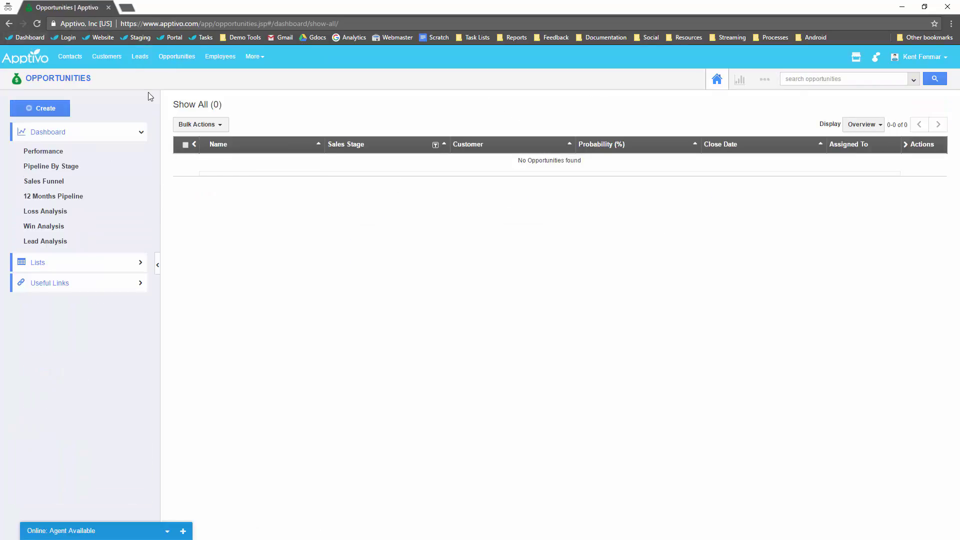
On a new opportunity, try Needs Analysis, Value Proposition and Identified Decision Makers as the sales stage.
{"action": "left_click", "coordinate": [42, 109]}
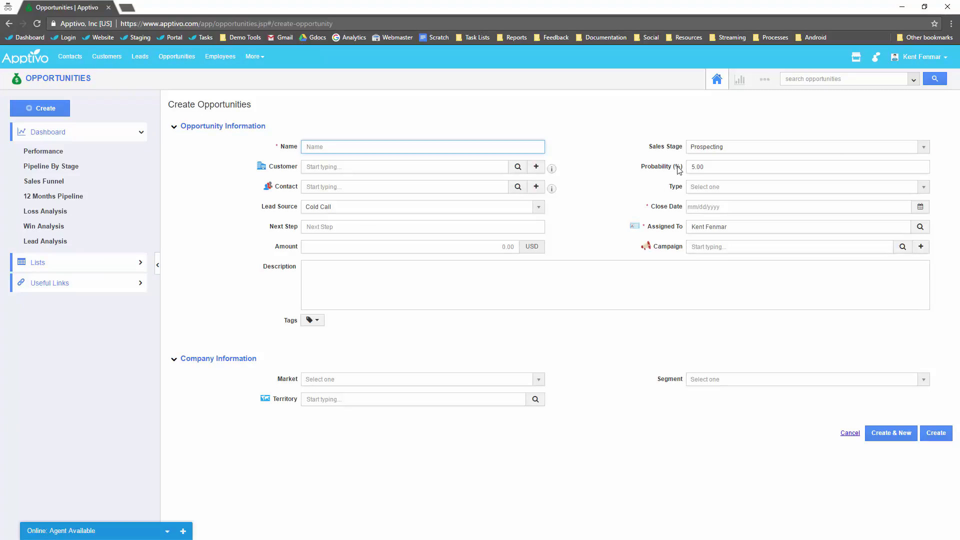
{"action": "left_click", "coordinate": [716, 149]}
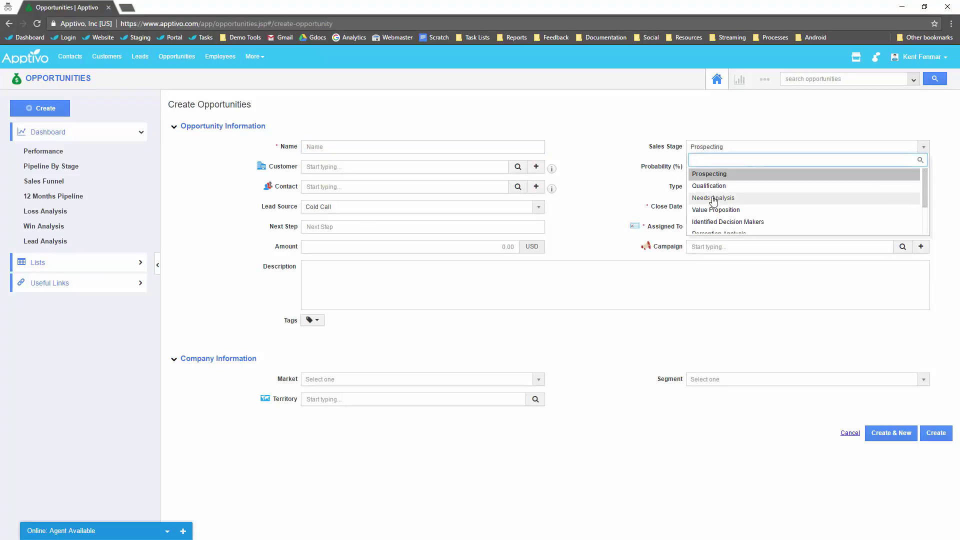
{"action": "left_click", "coordinate": [714, 198]}
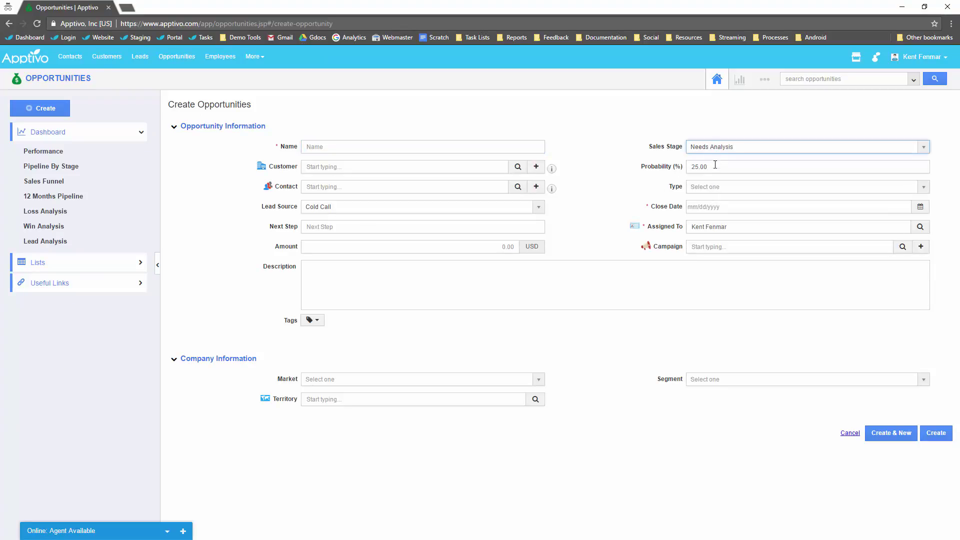
{"action": "left_click", "coordinate": [728, 148]}
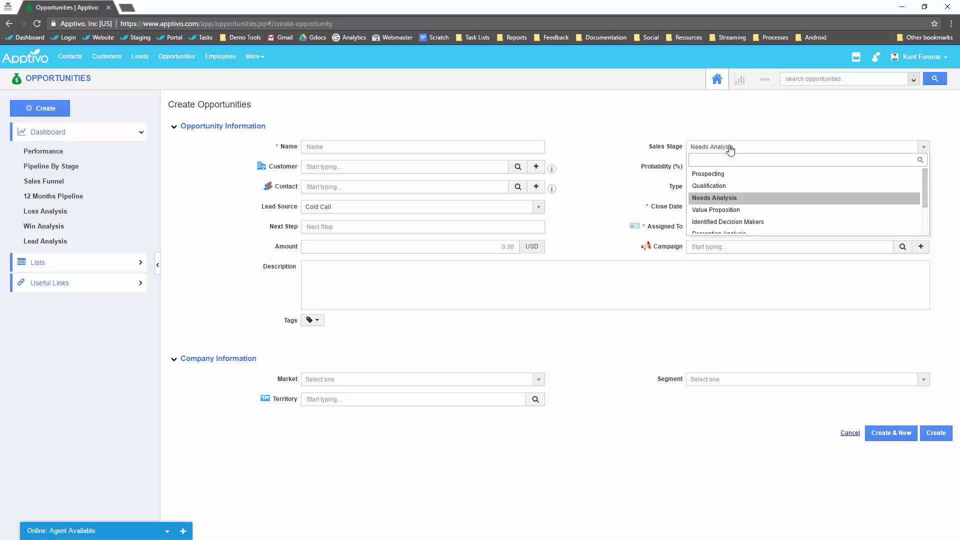
{"action": "left_click", "coordinate": [737, 209]}
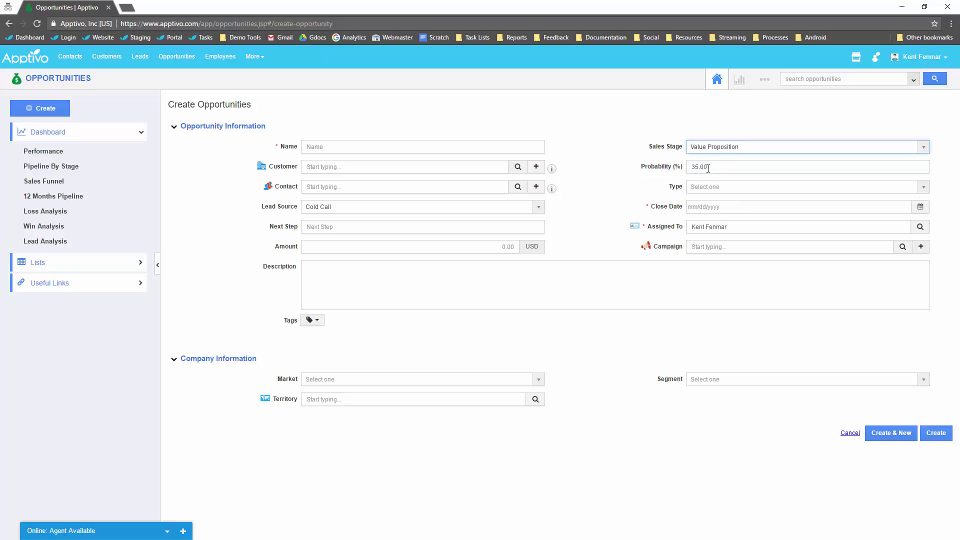
{"action": "left_click", "coordinate": [722, 148]}
{"action": "left_click", "coordinate": [734, 220]}
Open the Opportunities settings at the Sales Stages page.
{"action": "left_click", "coordinate": [765, 79]}
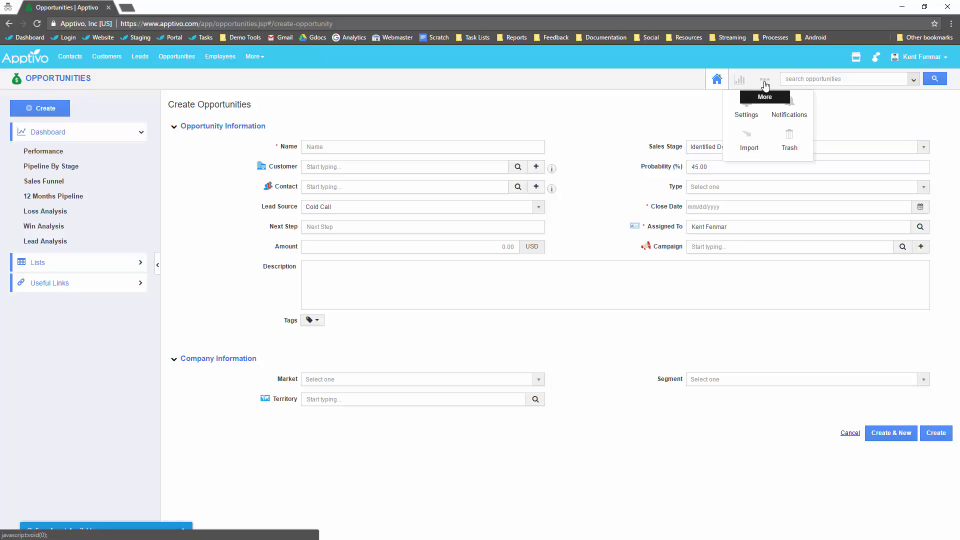
{"action": "left_click", "coordinate": [746, 116]}
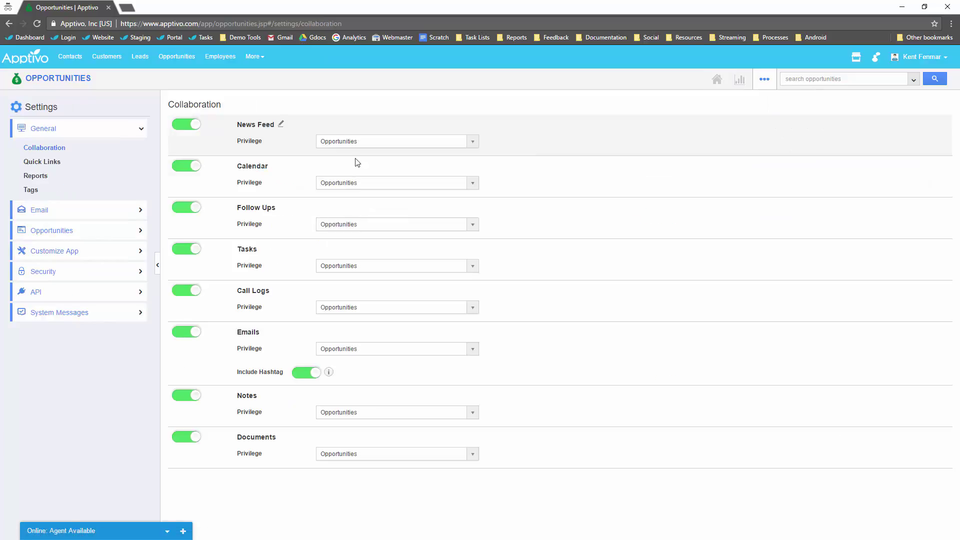
{"action": "left_click", "coordinate": [62, 232]}
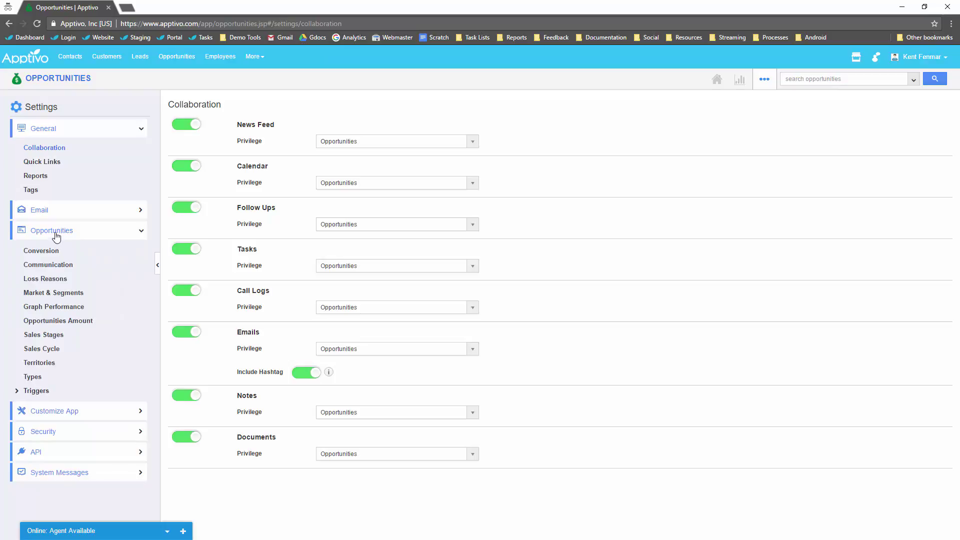
{"action": "left_click", "coordinate": [57, 337]}
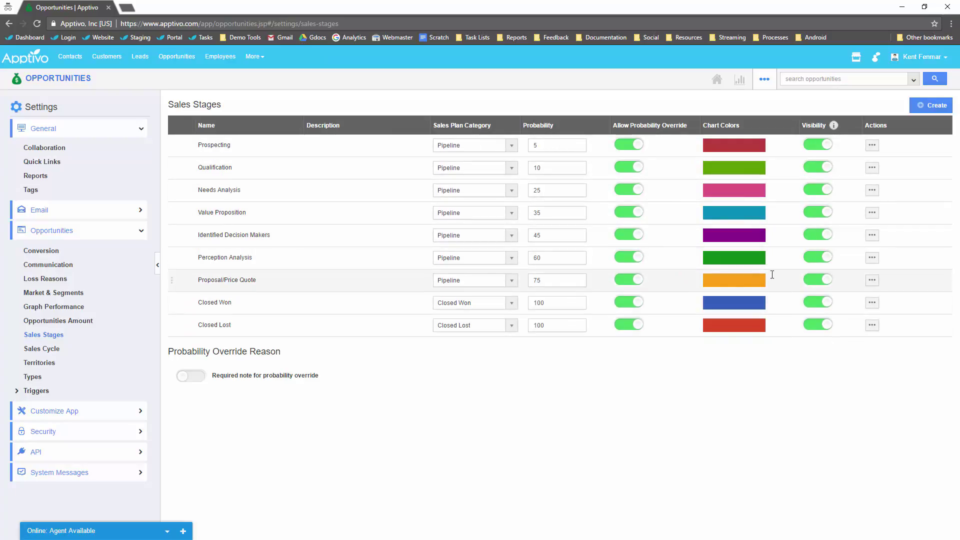
Open Proposal/Price Quote, add a blank entry-criteria set, view activity types, and expand Triggers.
{"action": "left_click", "coordinate": [873, 280]}
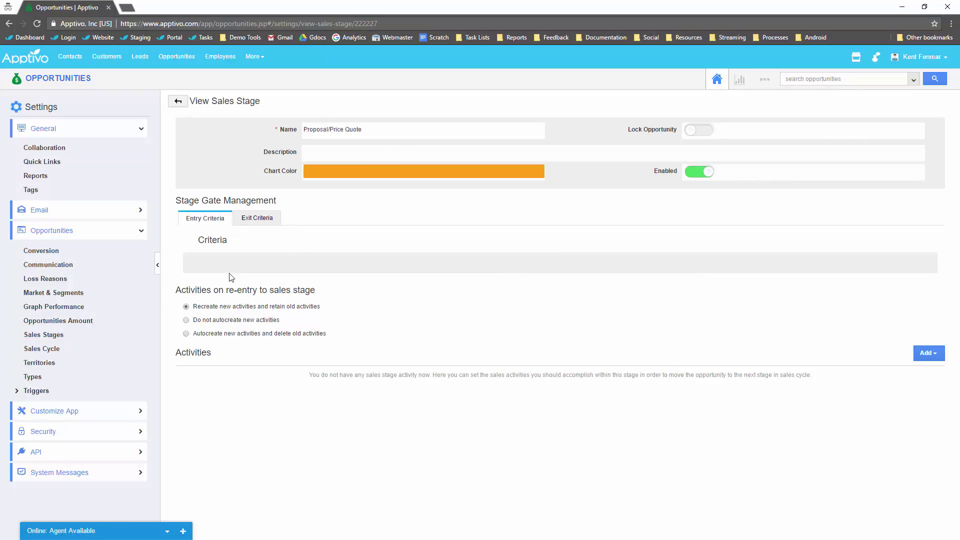
{"action": "left_click", "coordinate": [208, 269]}
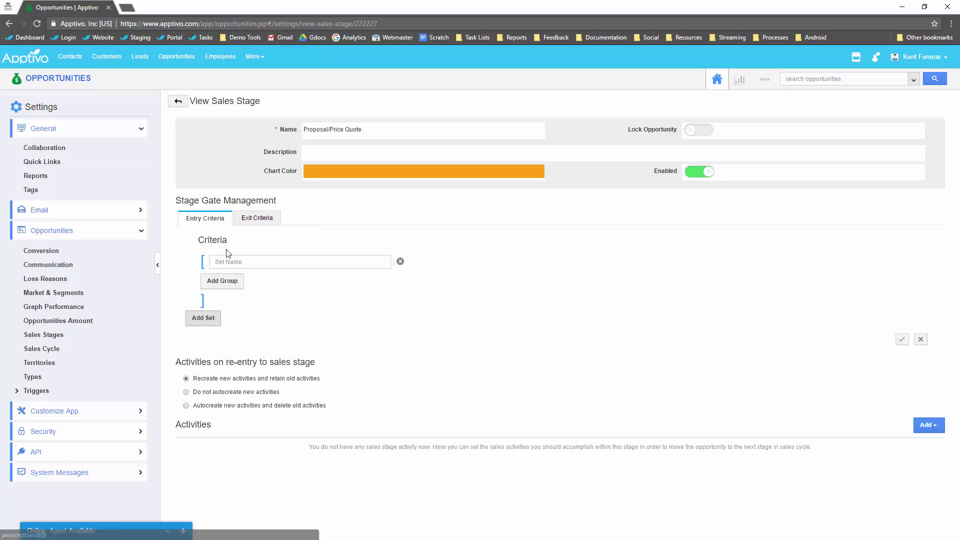
{"action": "left_click", "coordinate": [928, 425]}
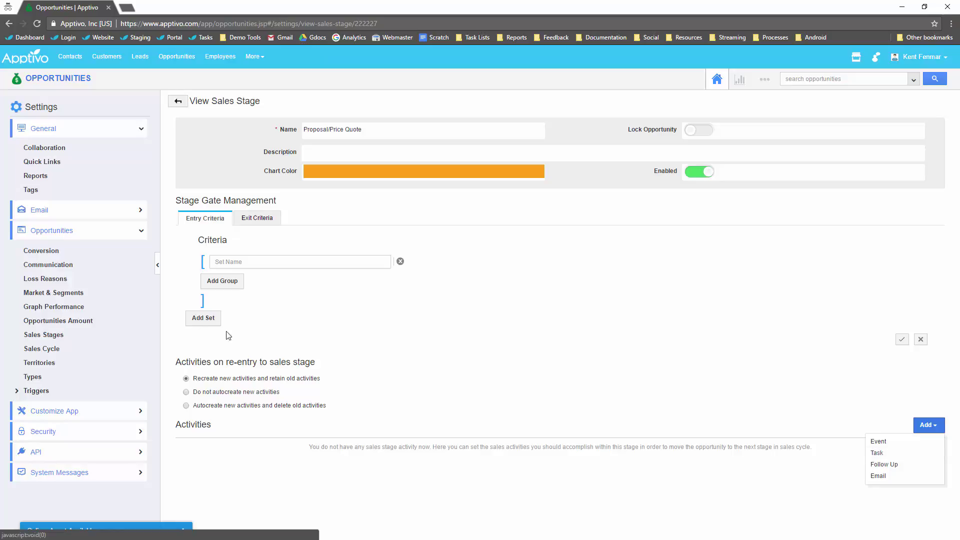
{"action": "left_click", "coordinate": [44, 394]}
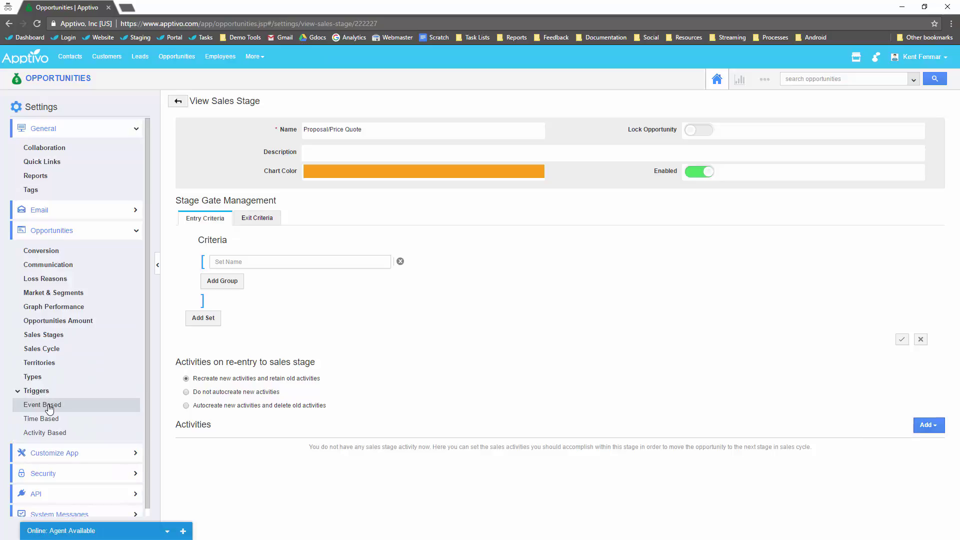
Open the Event Based triggers and a blank Create Trigger form, then advance the PowerPoint slide.
{"action": "left_click", "coordinate": [50, 407]}
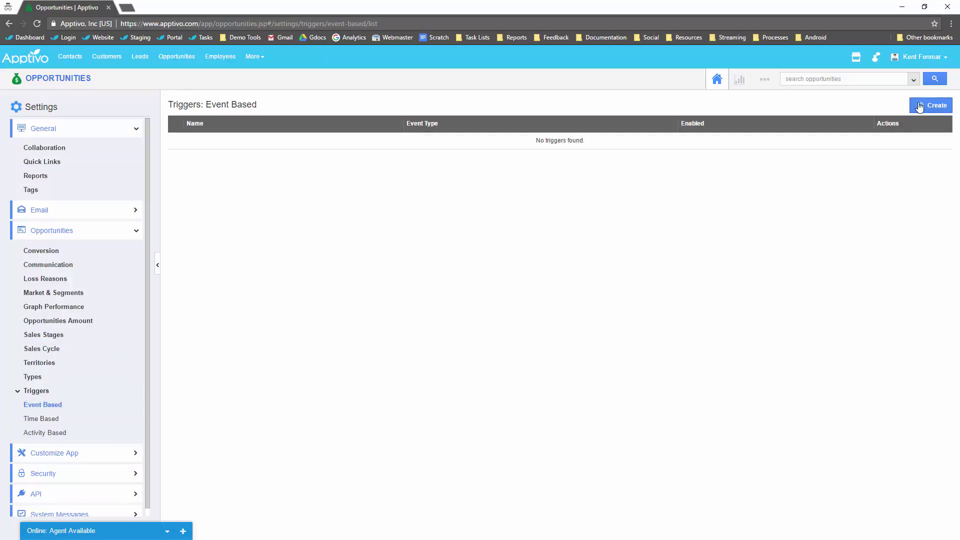
{"action": "left_click", "coordinate": [923, 107]}
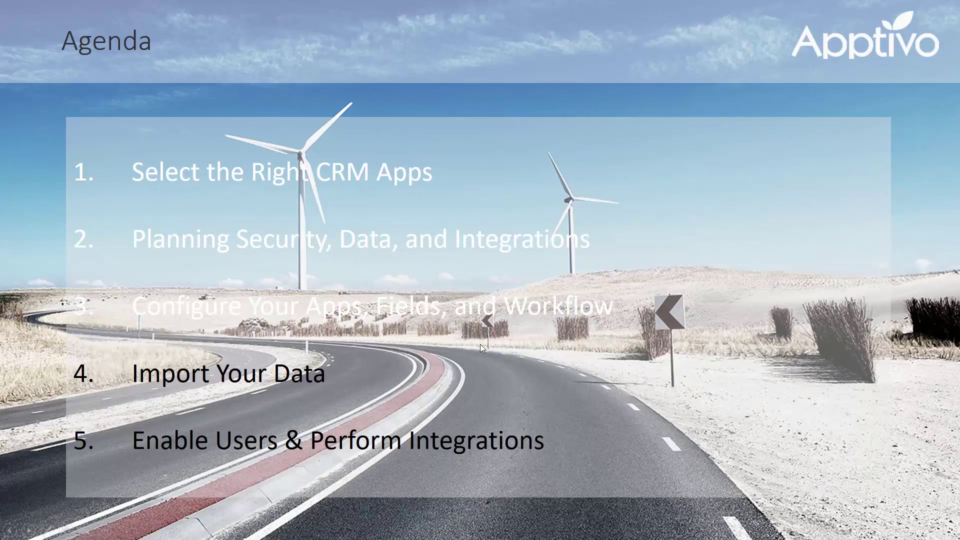
{"action": "left_click", "coordinate": [474, 282]}
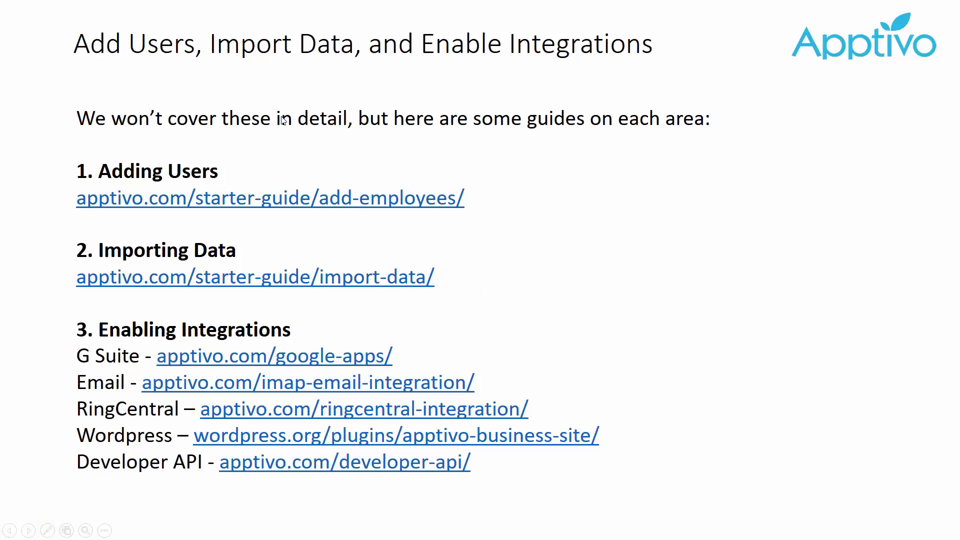